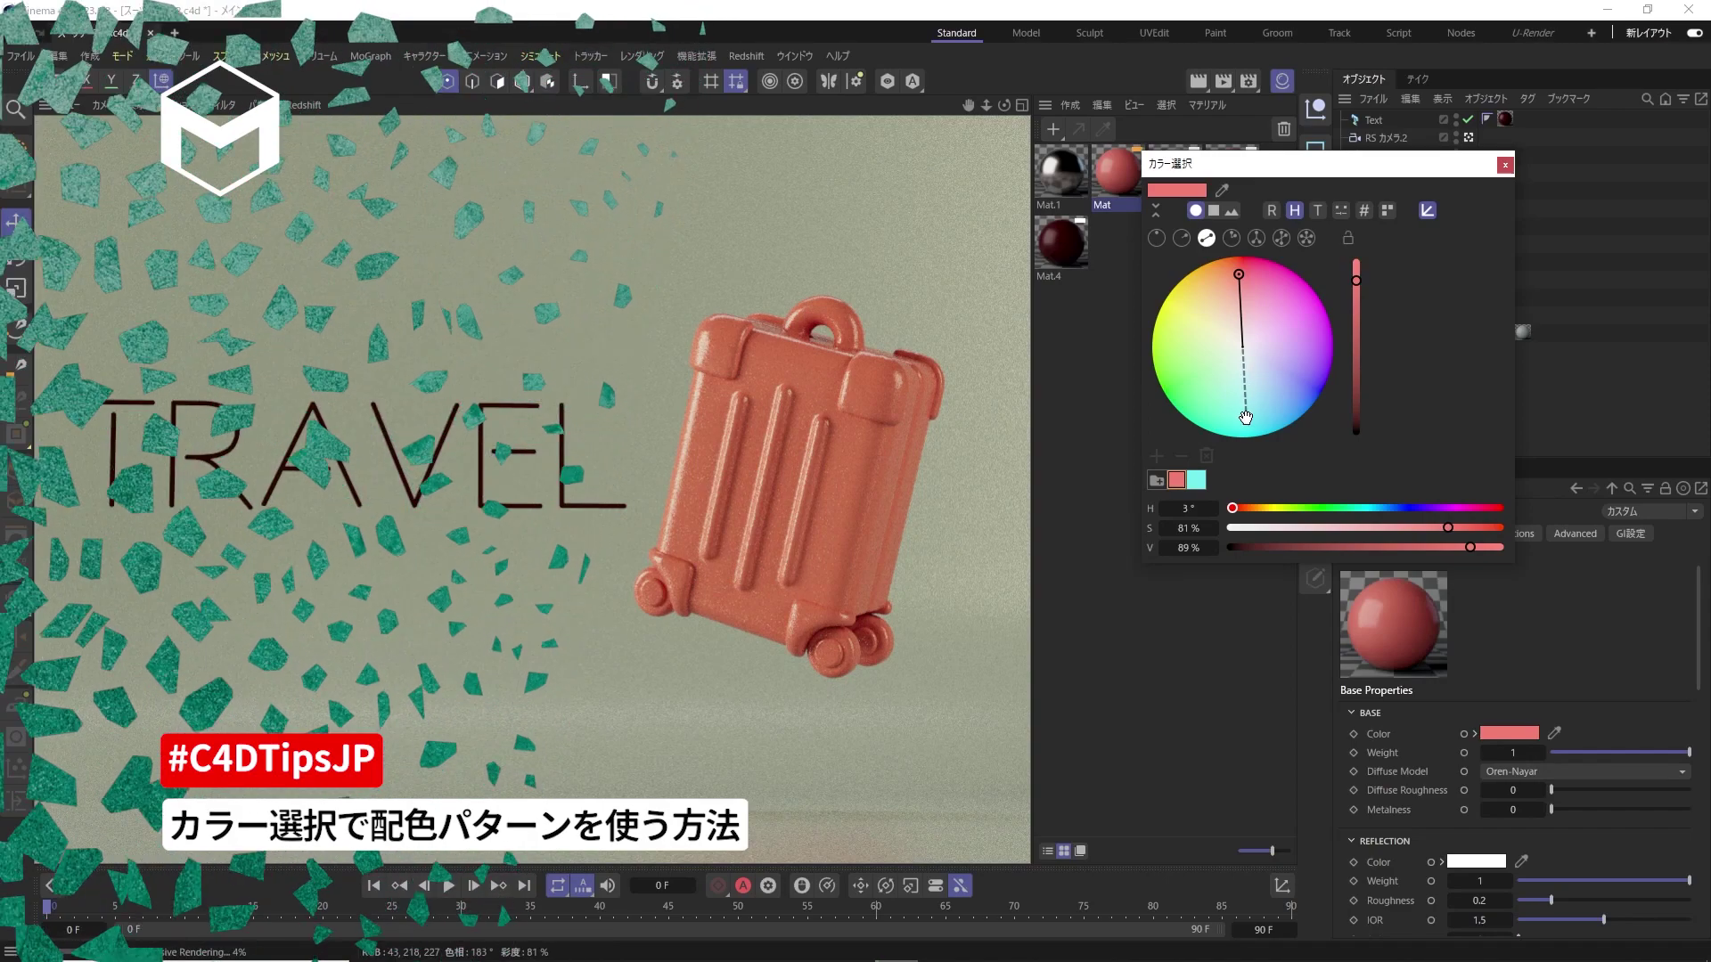
Preview the cyan palette colour on the suitcase, then restore red and move the picker aside.
click(1196, 480)
click(1240, 276)
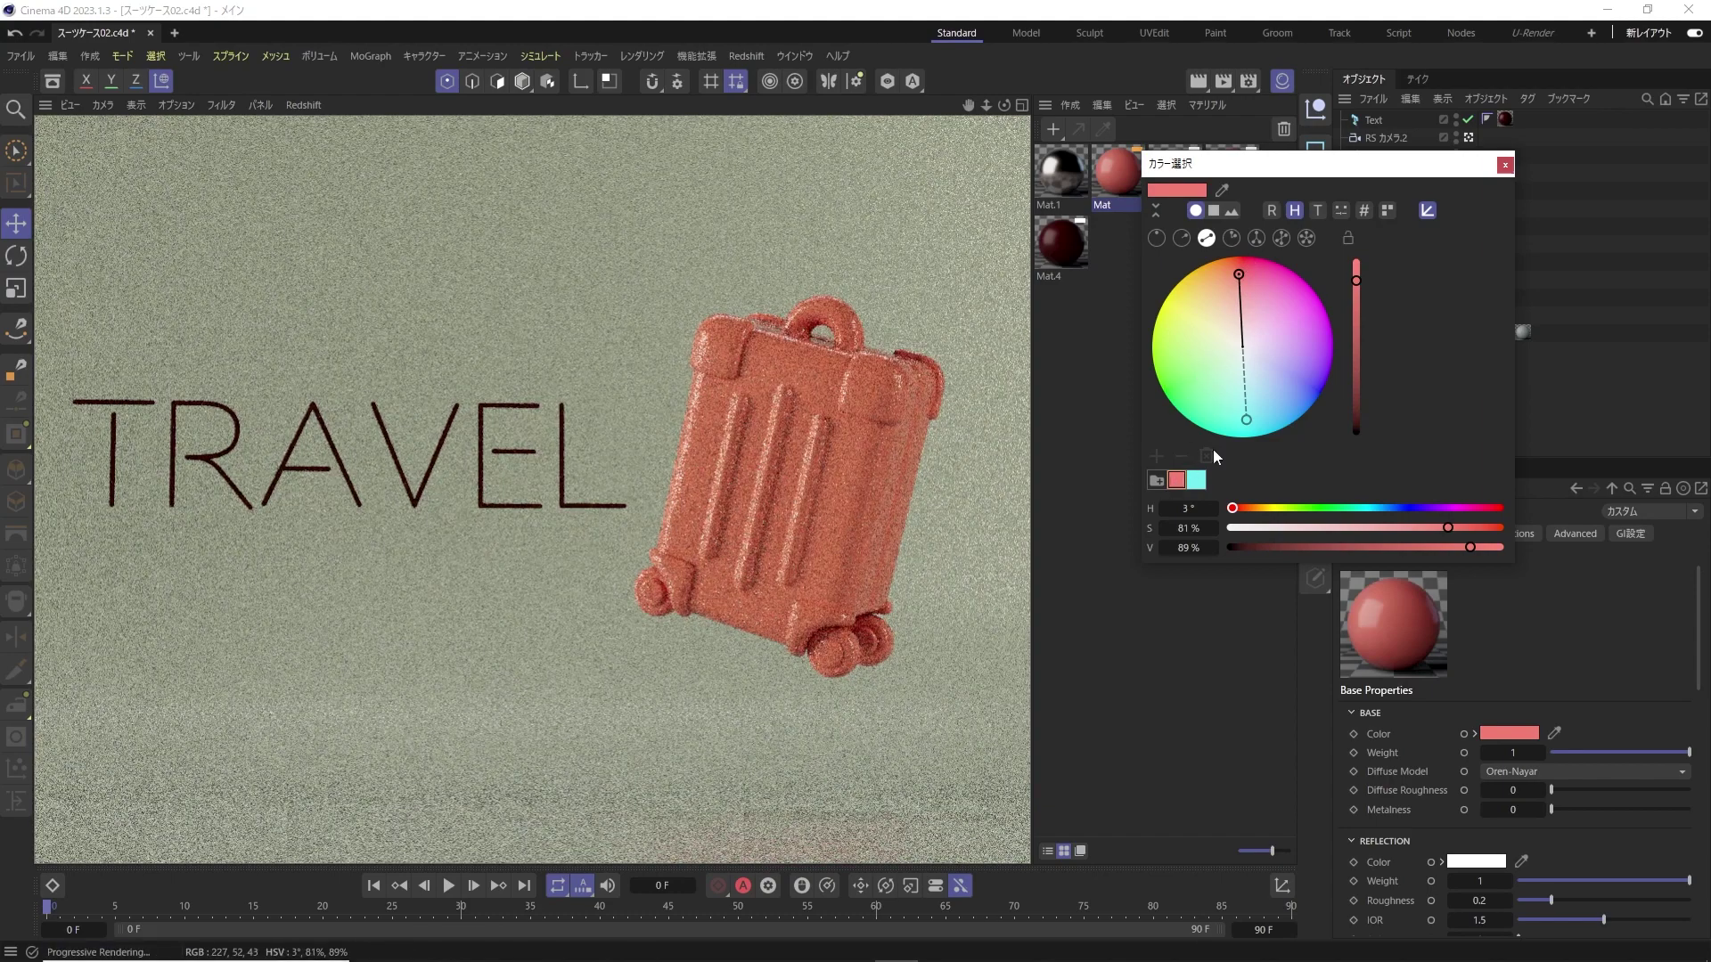
mouse_move(1261, 169)
mouse_down()
mouse_move(1387, 184)
mouse_move(1305, 164)
mouse_up()
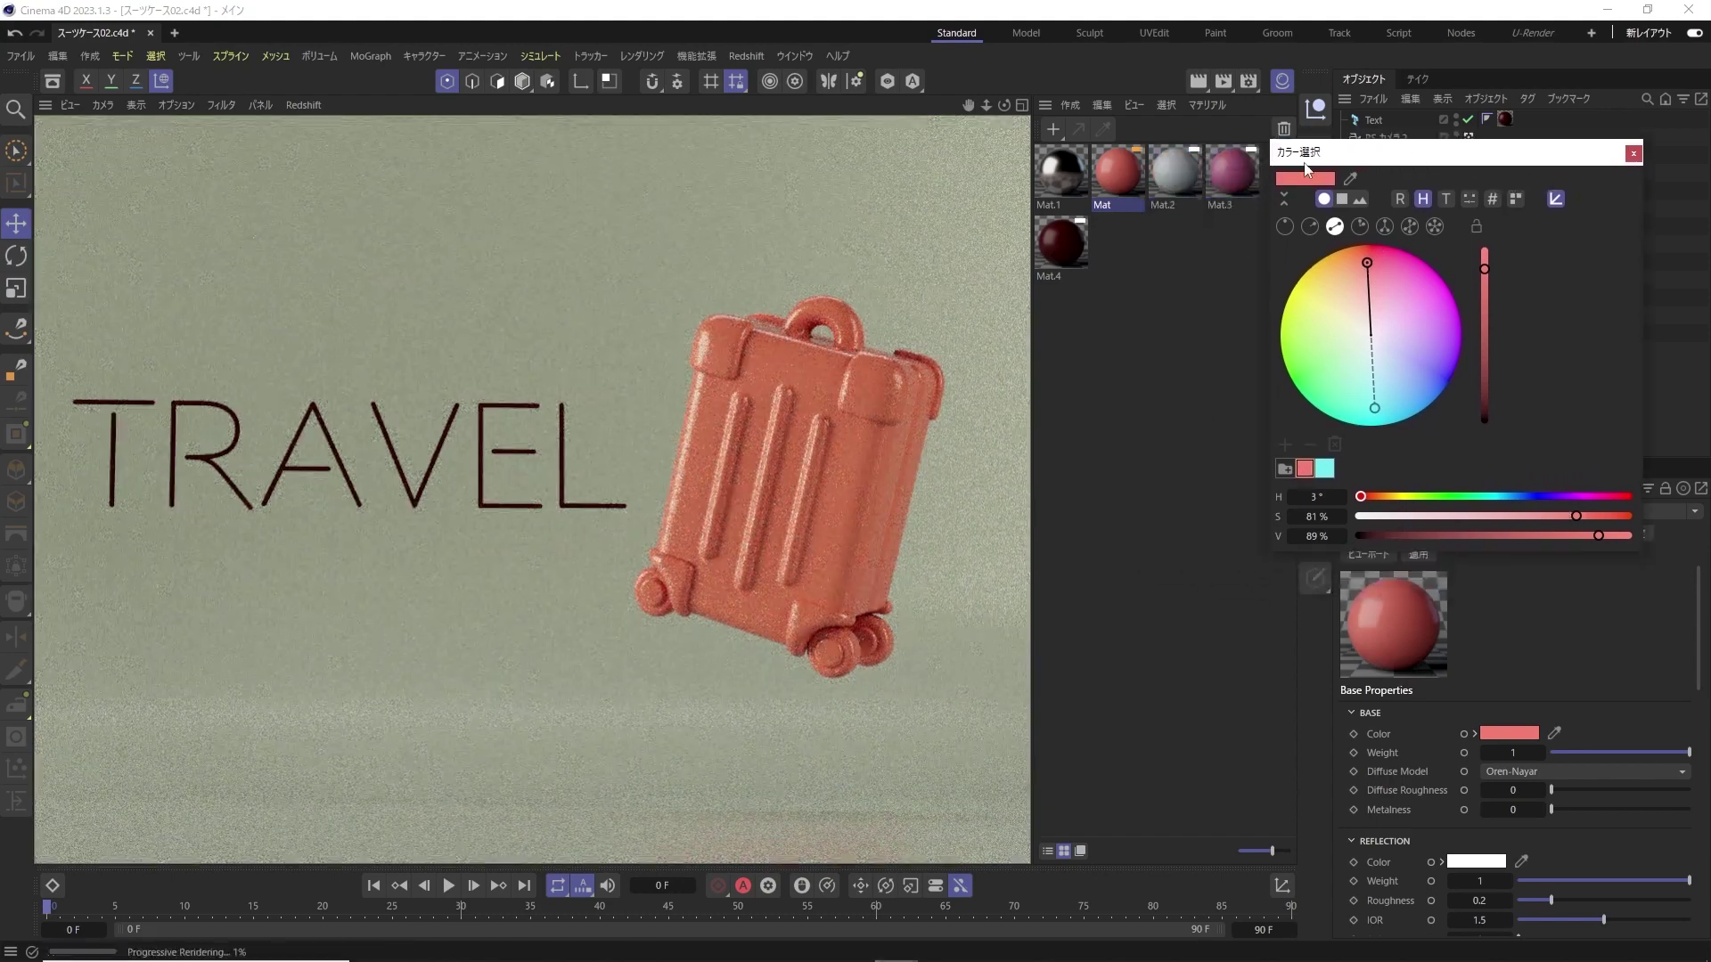
Turn Mat.2's base colour into a saturated teal (H 191.6°, S 78.8%) on the colour wheel.
click(1179, 174)
click(1507, 734)
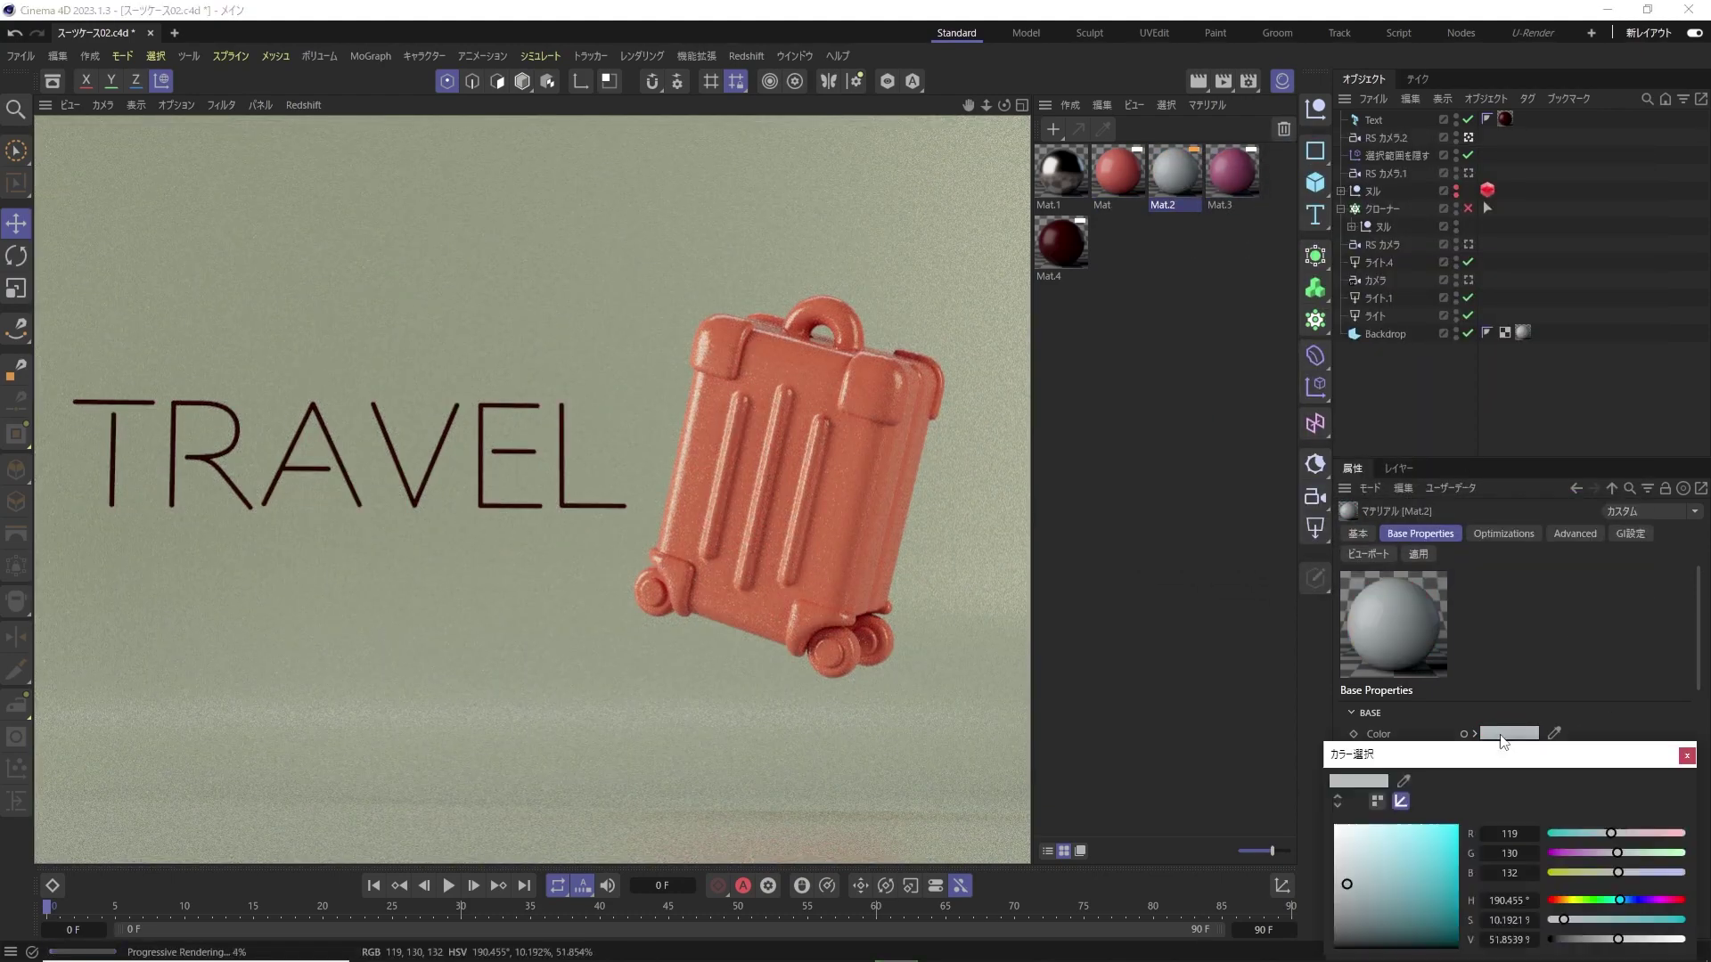
drag(1493, 759, 1289, 318)
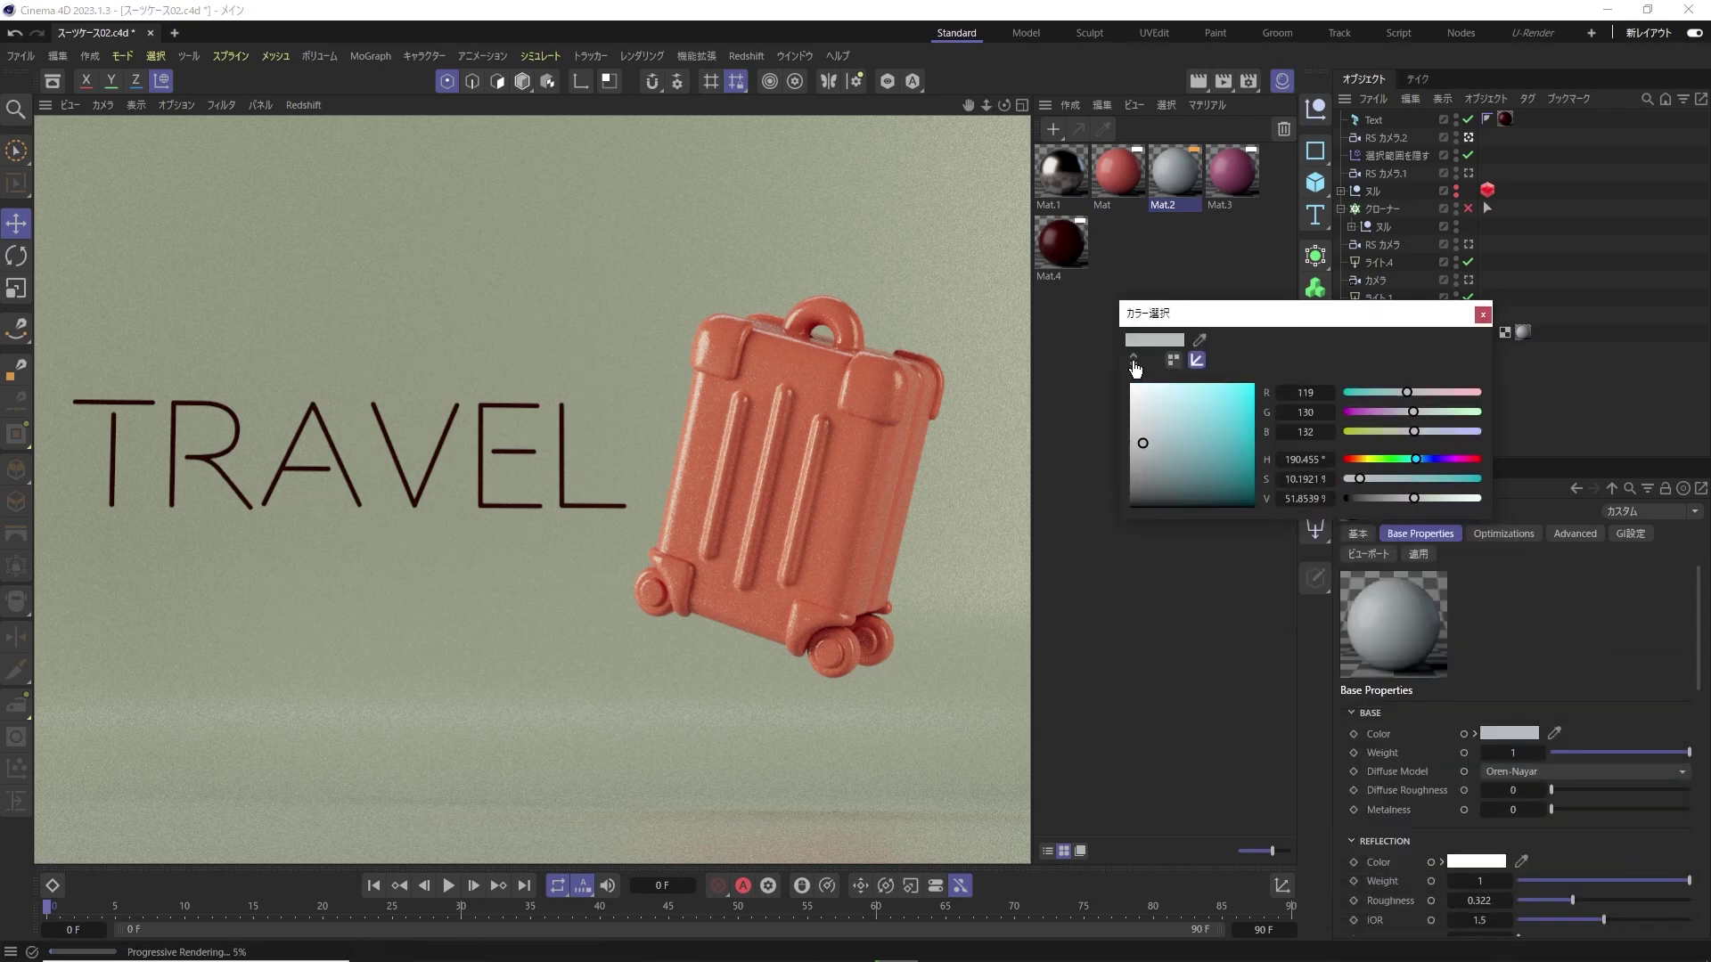
click(1172, 362)
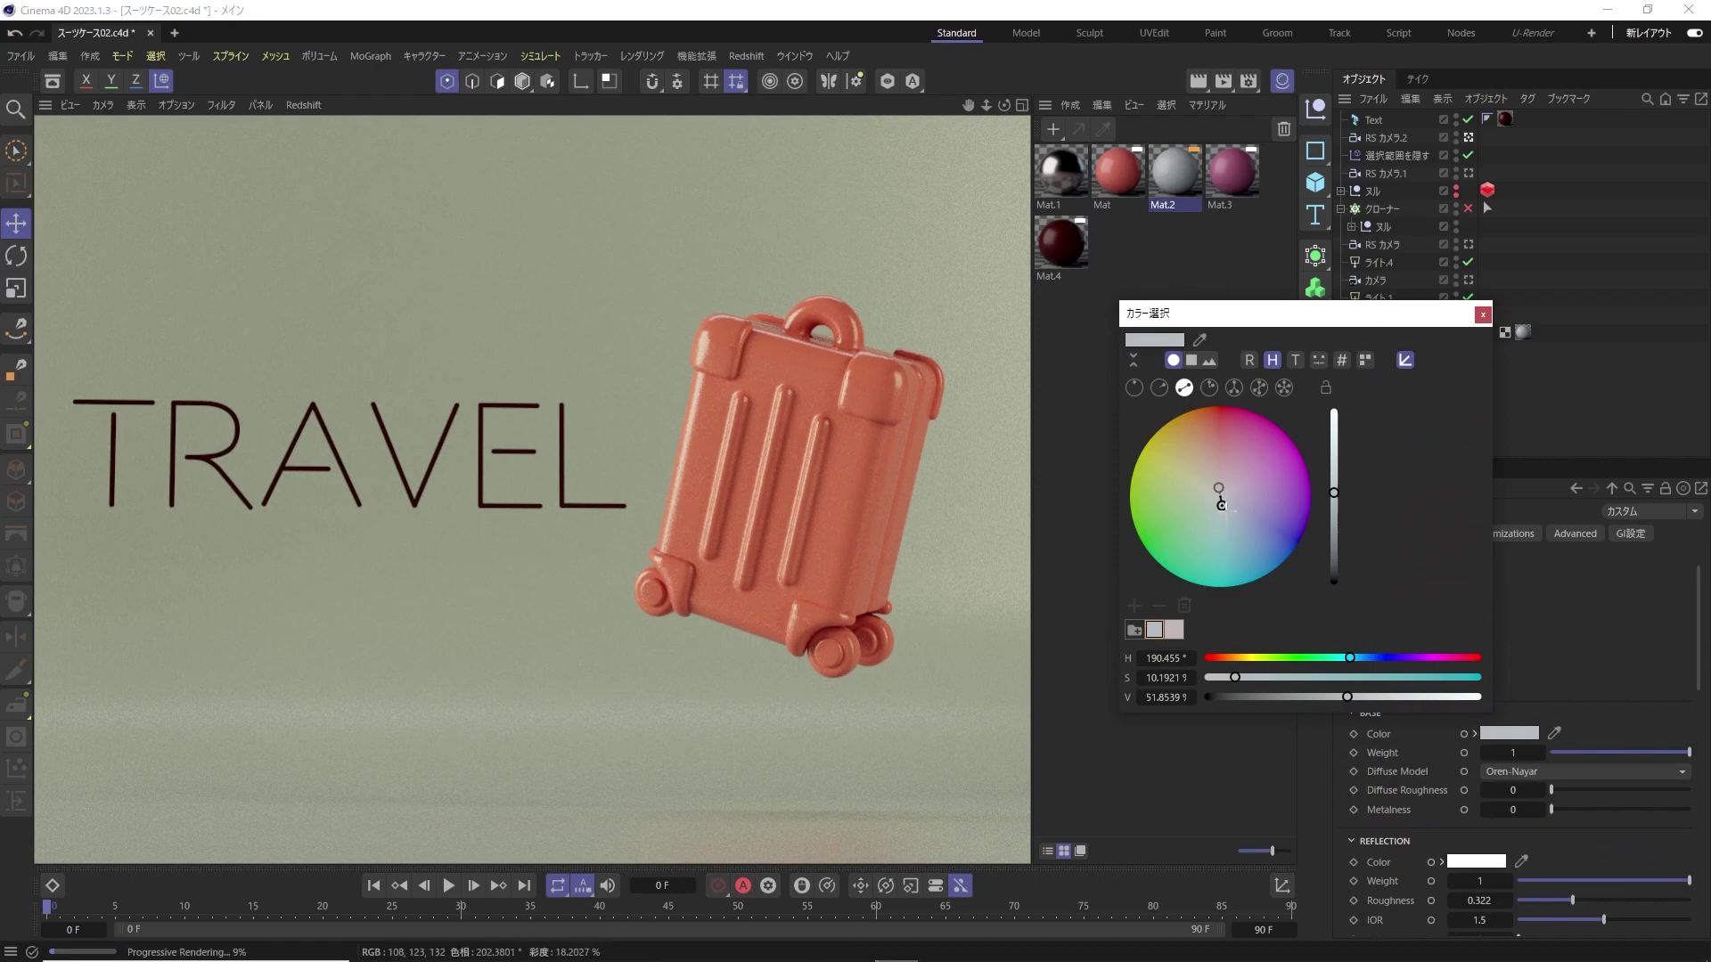
drag(1222, 506, 1234, 565)
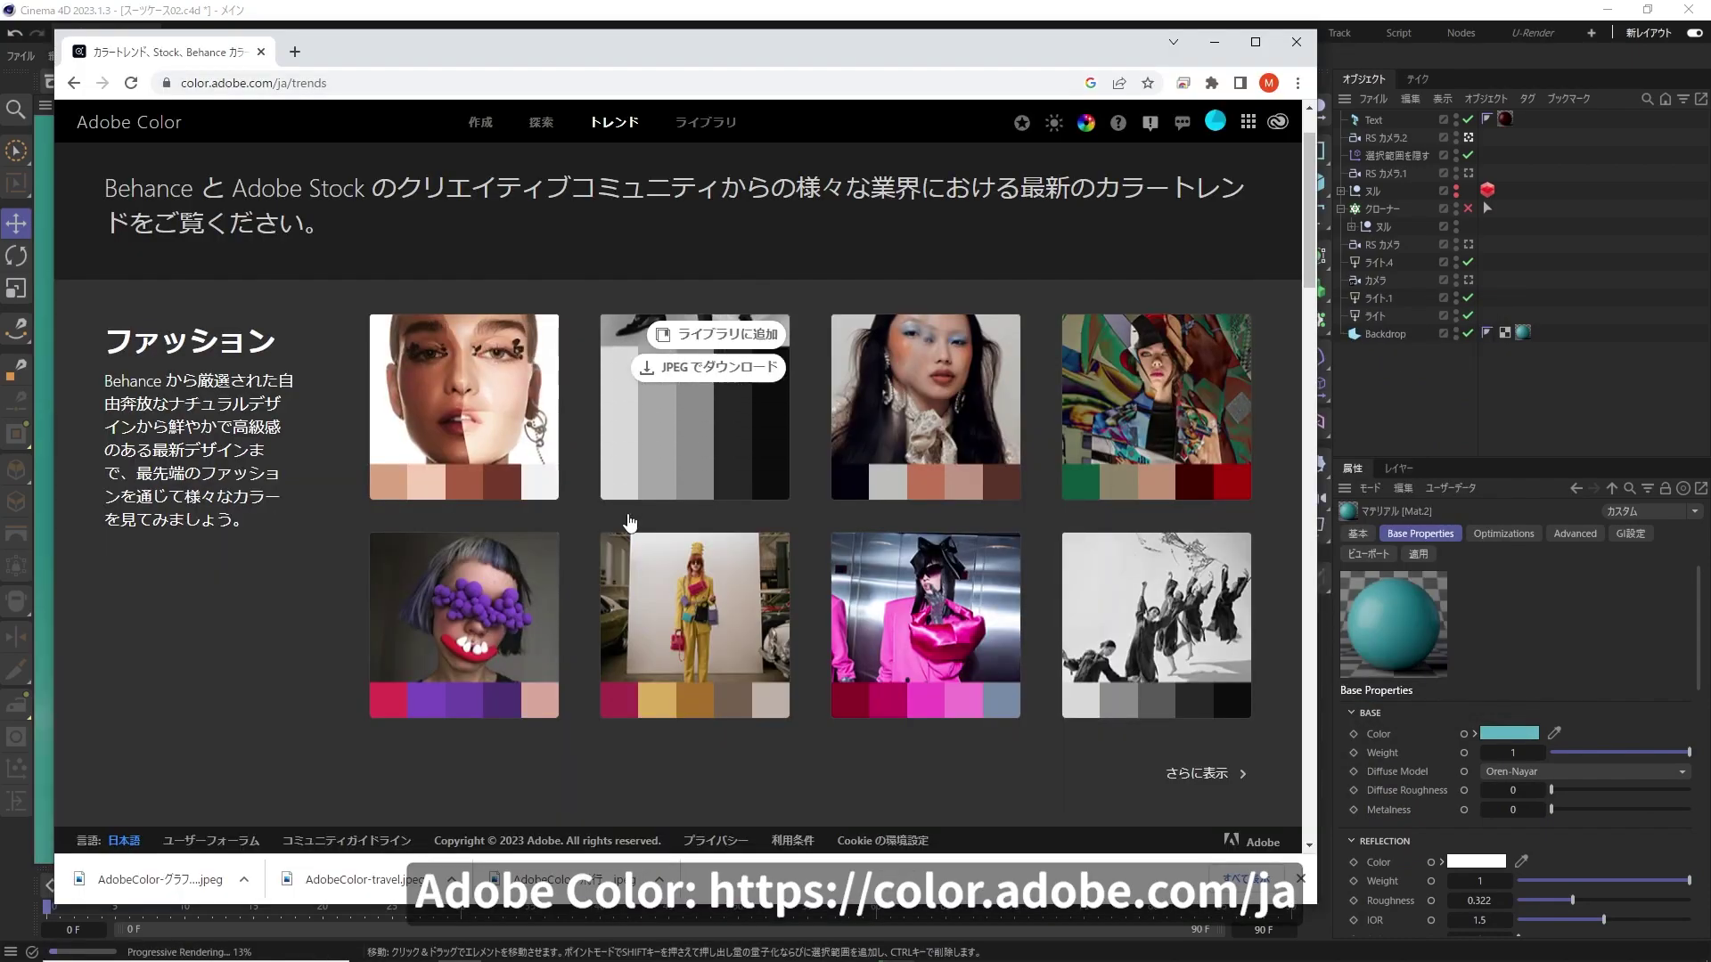
Search Adobe Color's Explore page for トラベル palettes.
scroll(629, 522, down, 5)
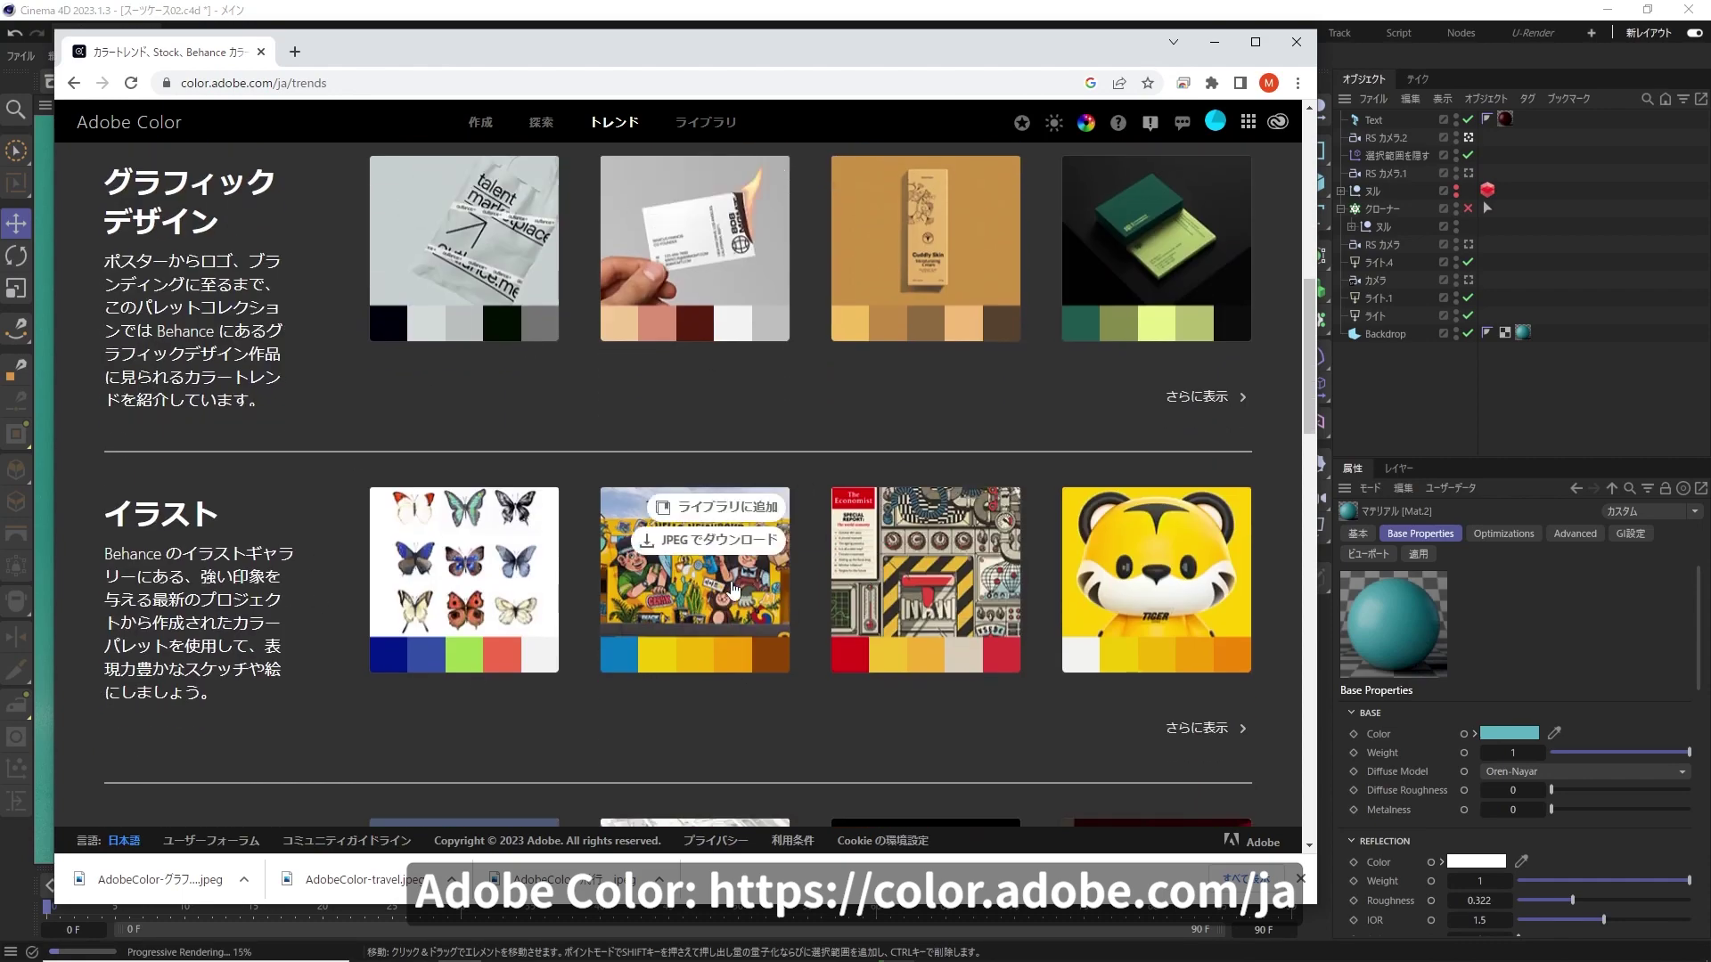
scroll(734, 590, up, 5)
click(541, 122)
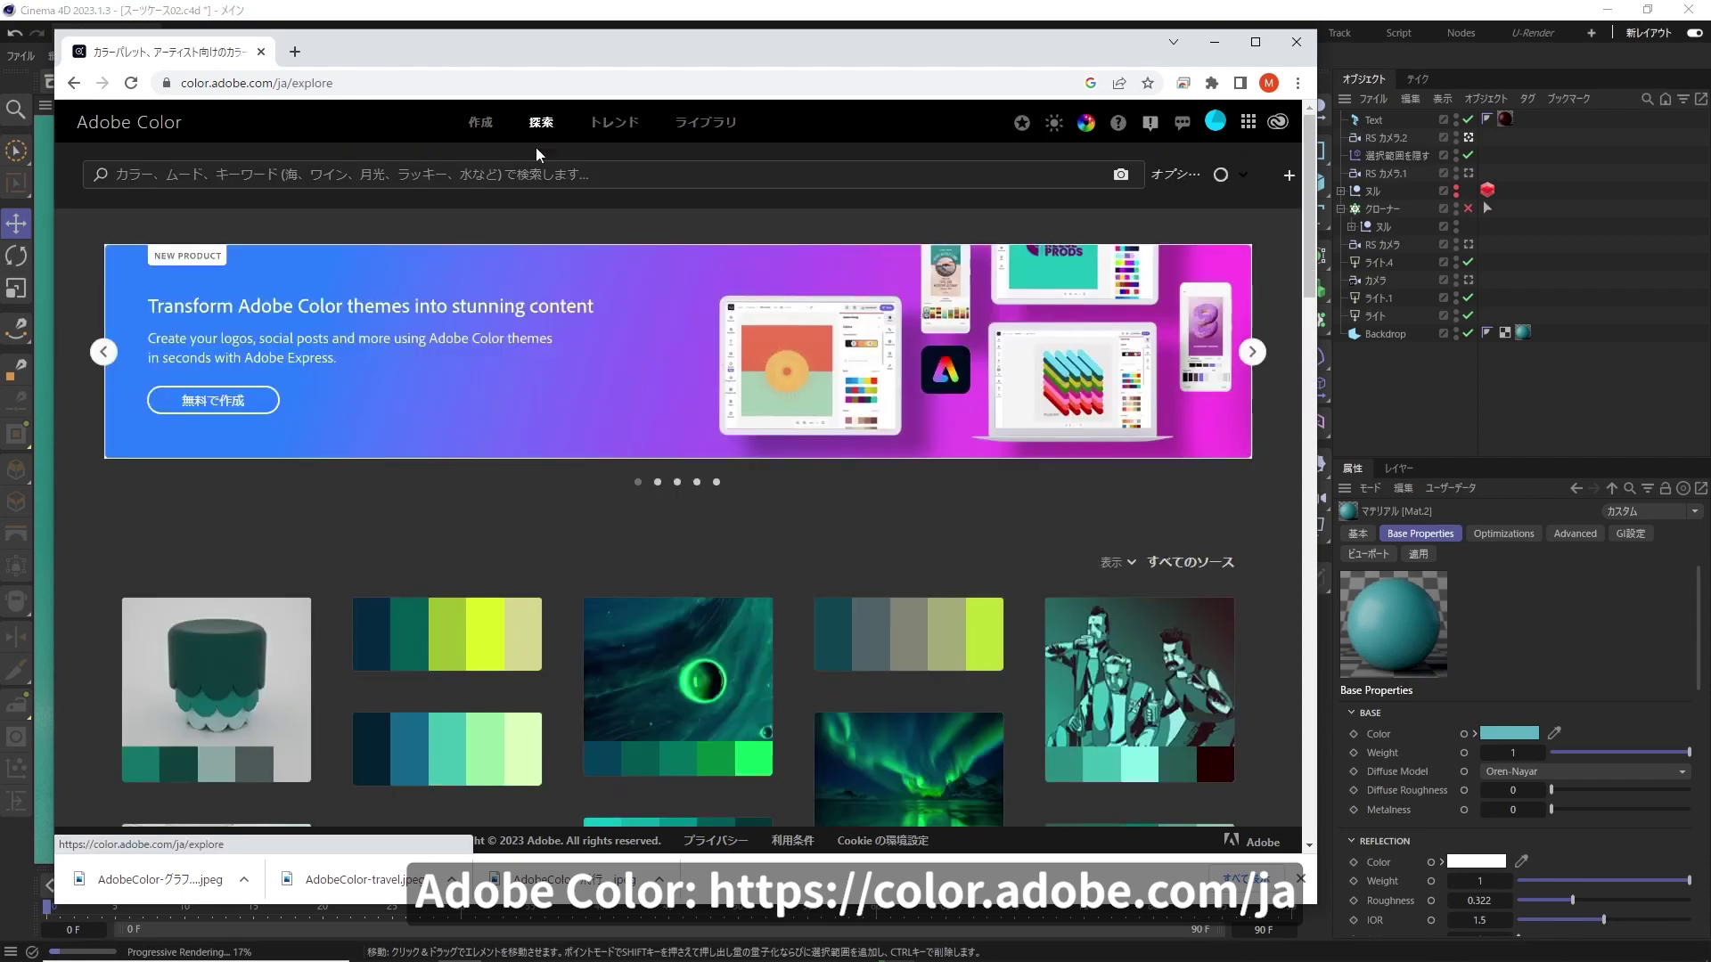
click(527, 176)
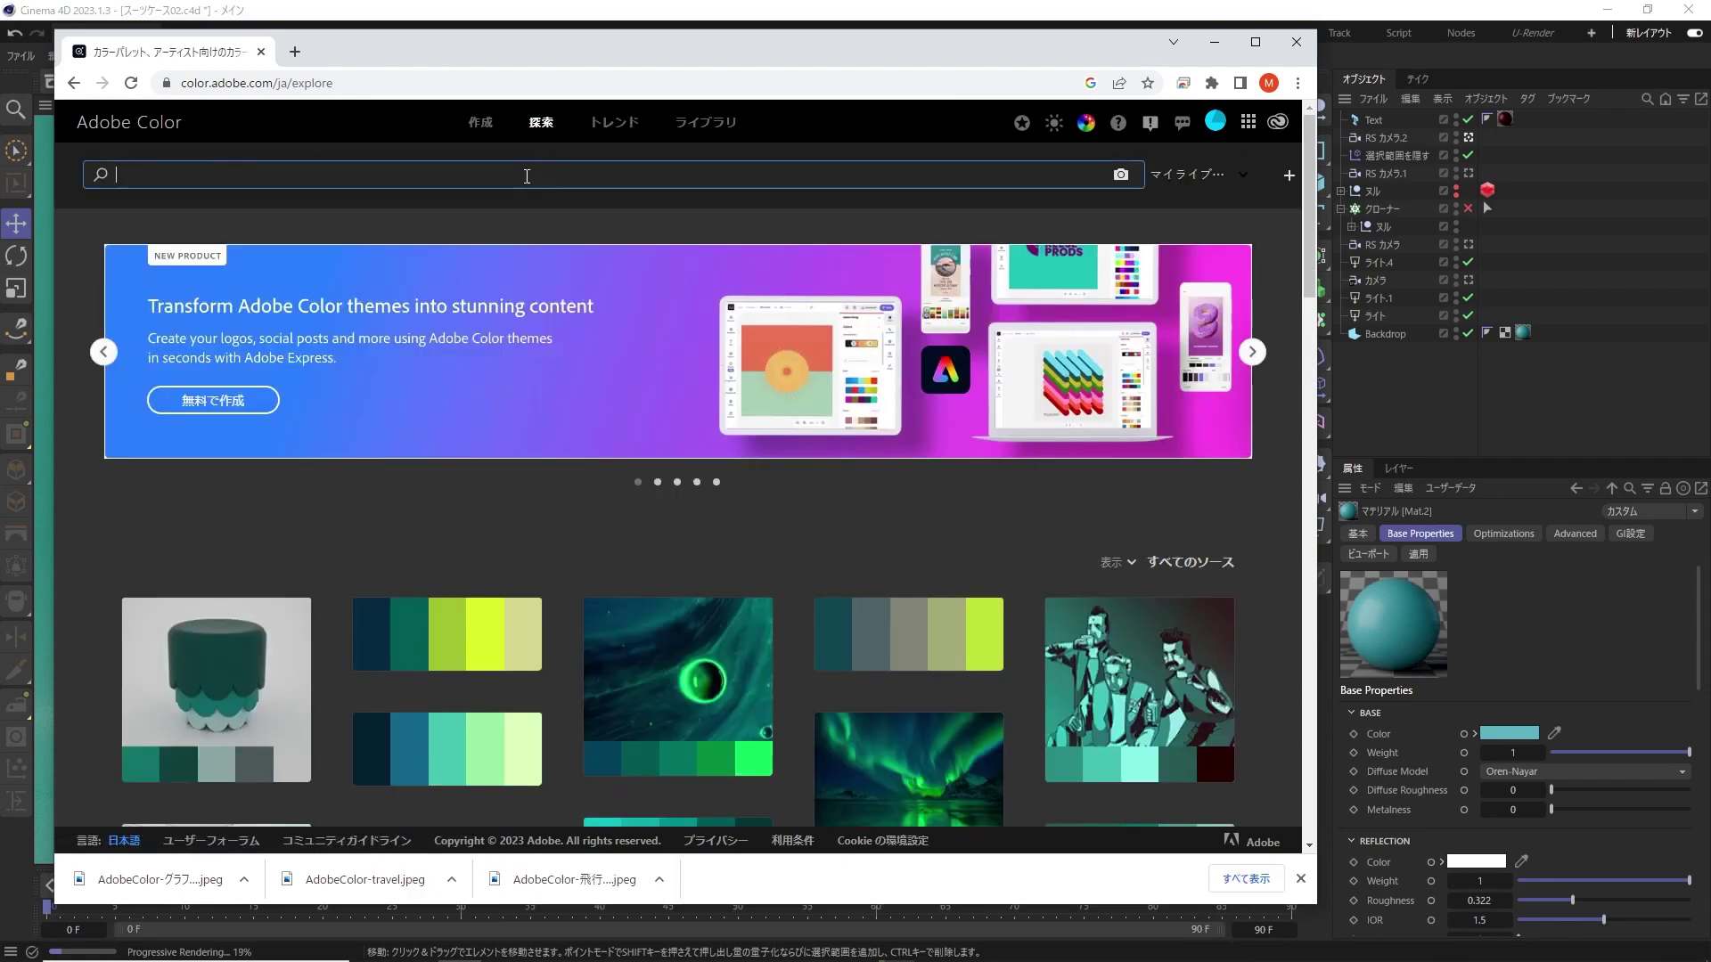
text(トラベル)
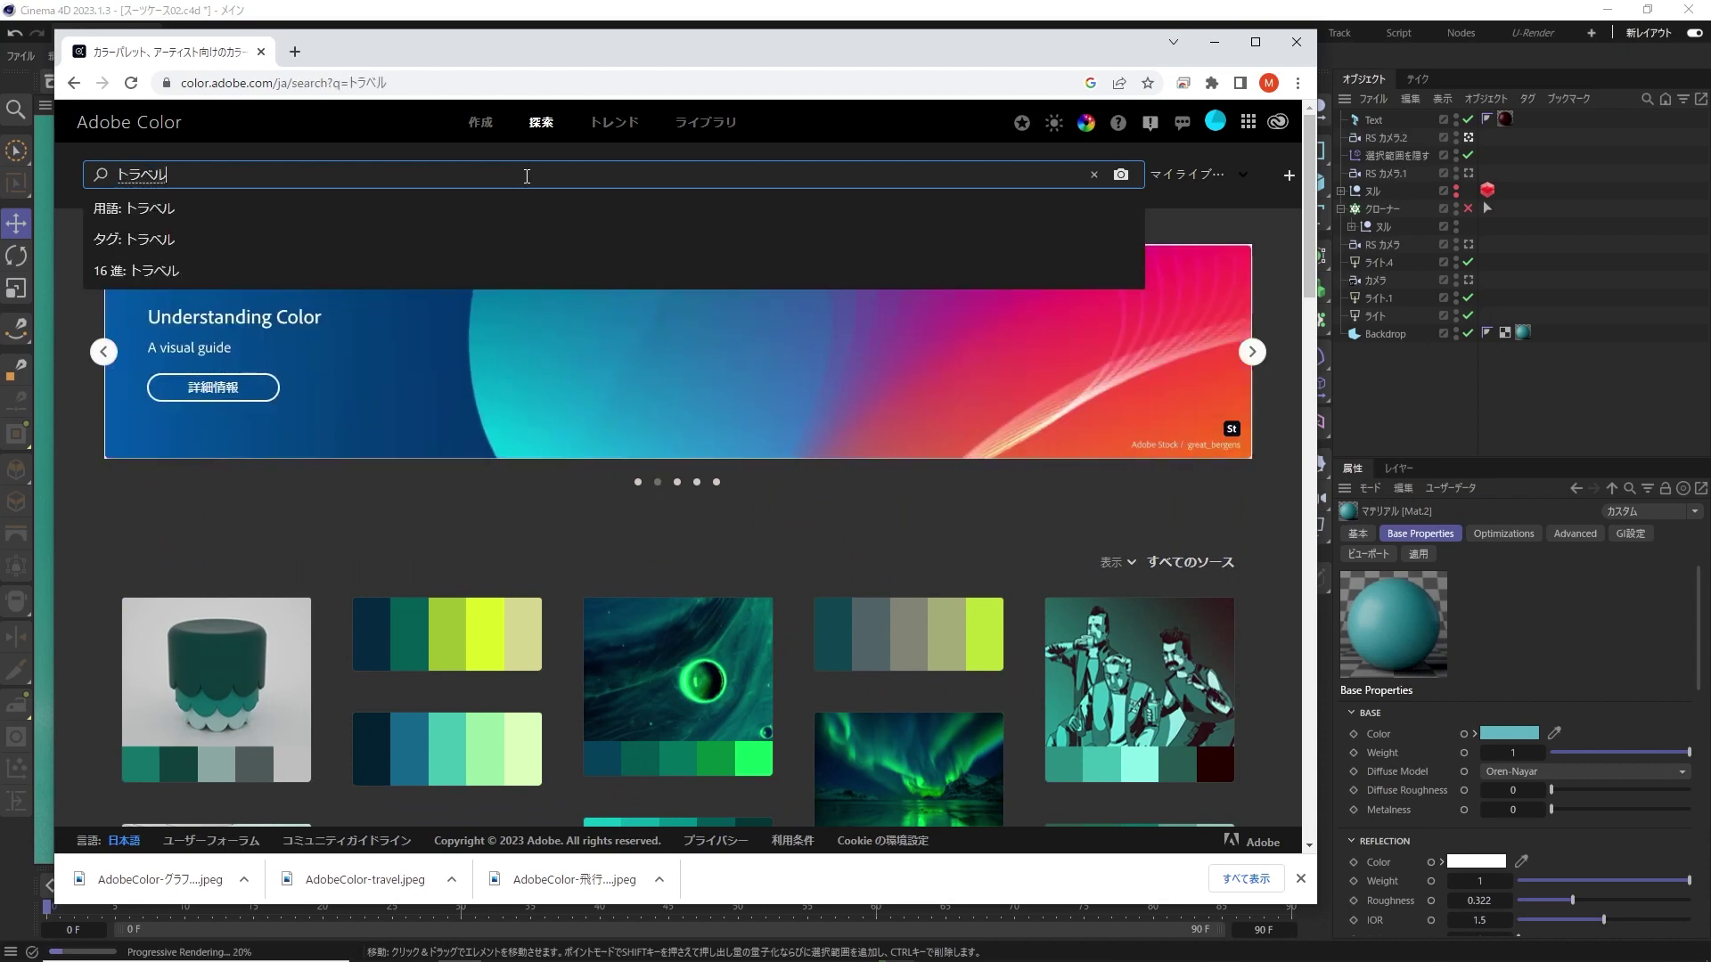
key(Return)
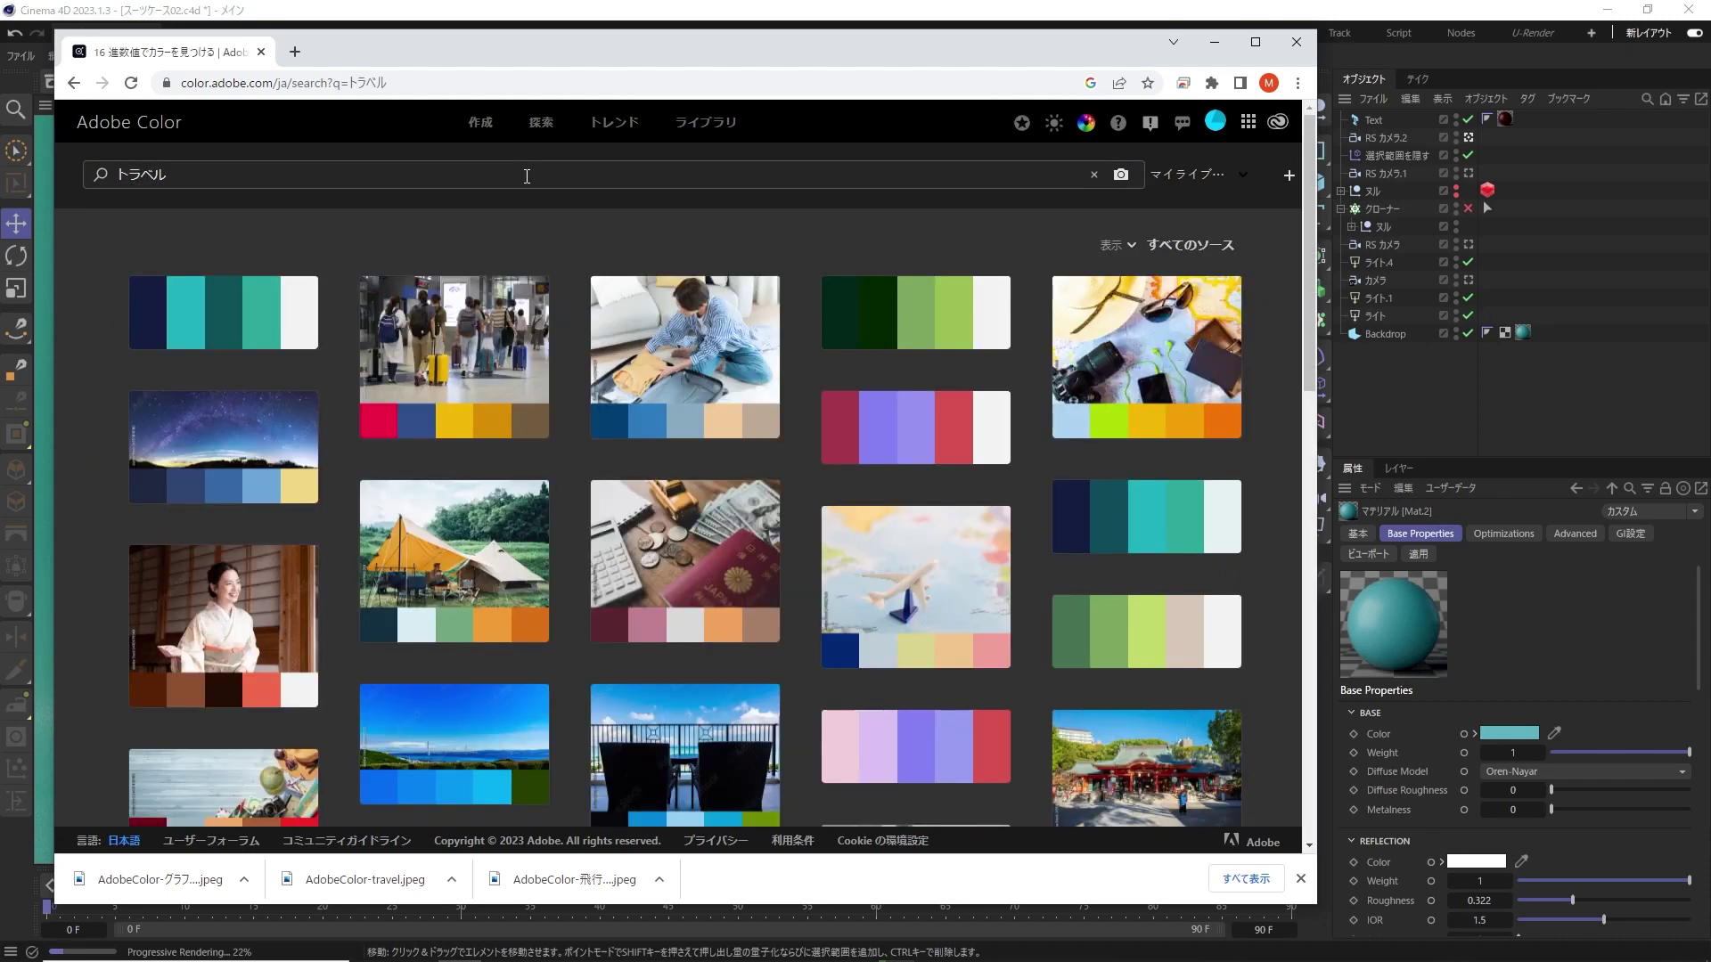
mouse_move(1146, 516)
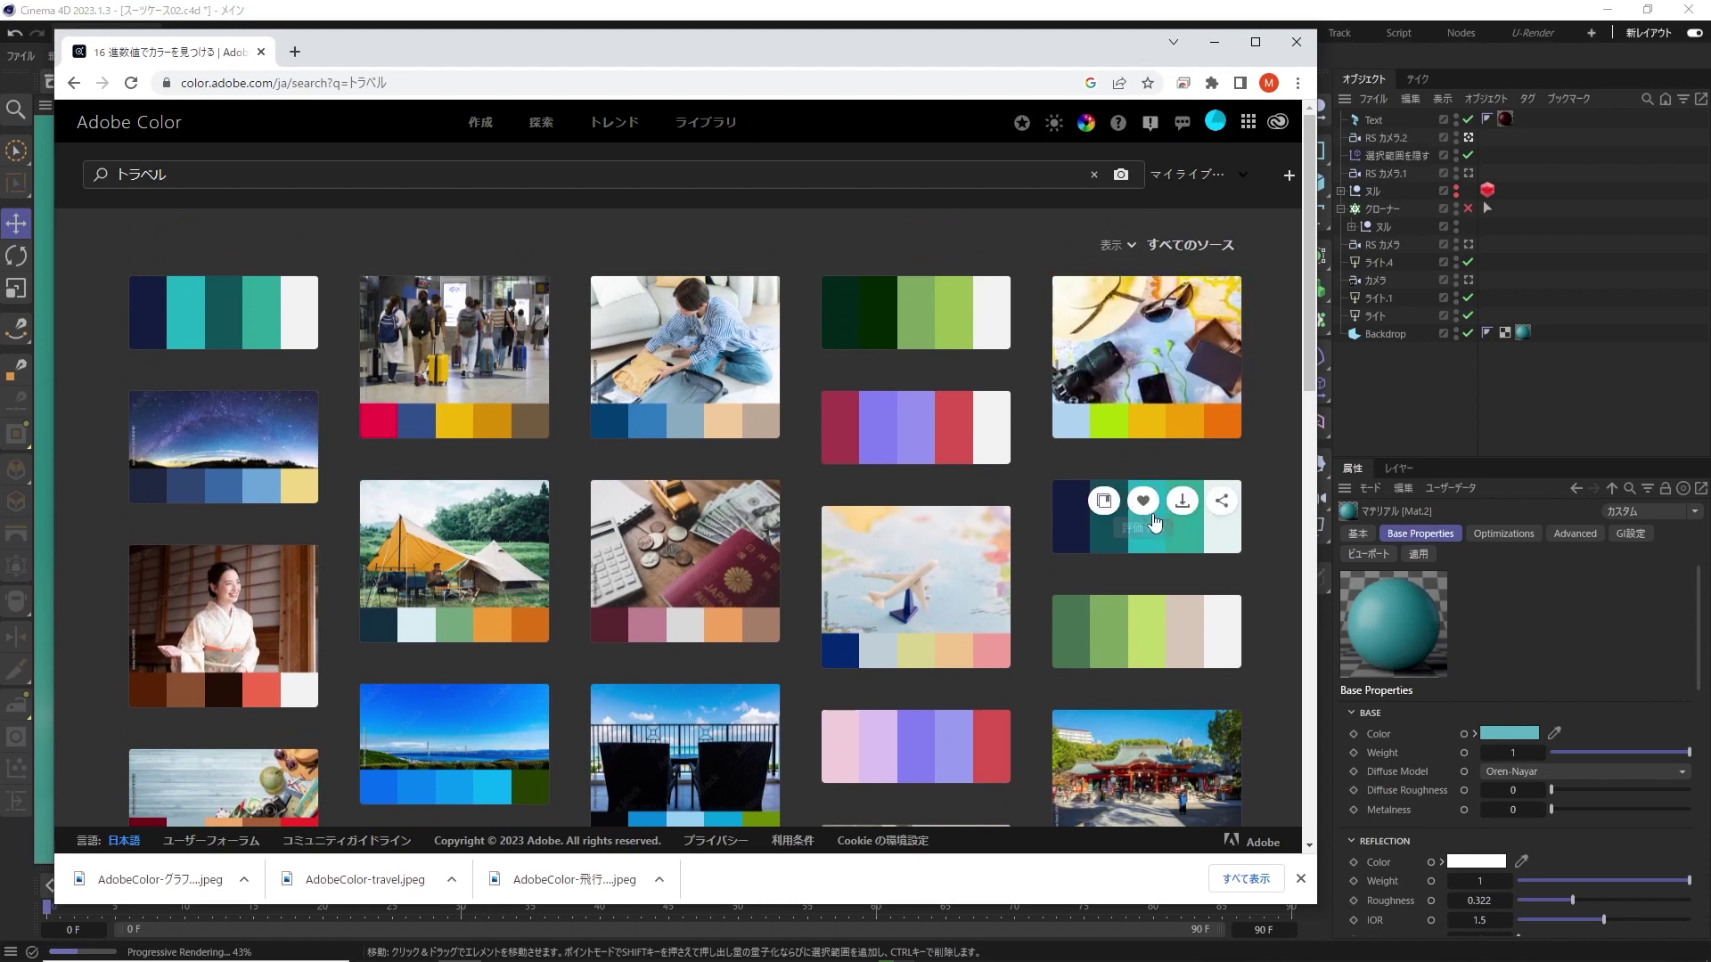
Open the airplane travel palette and copy its dark blue hex code 022873.
click(980, 590)
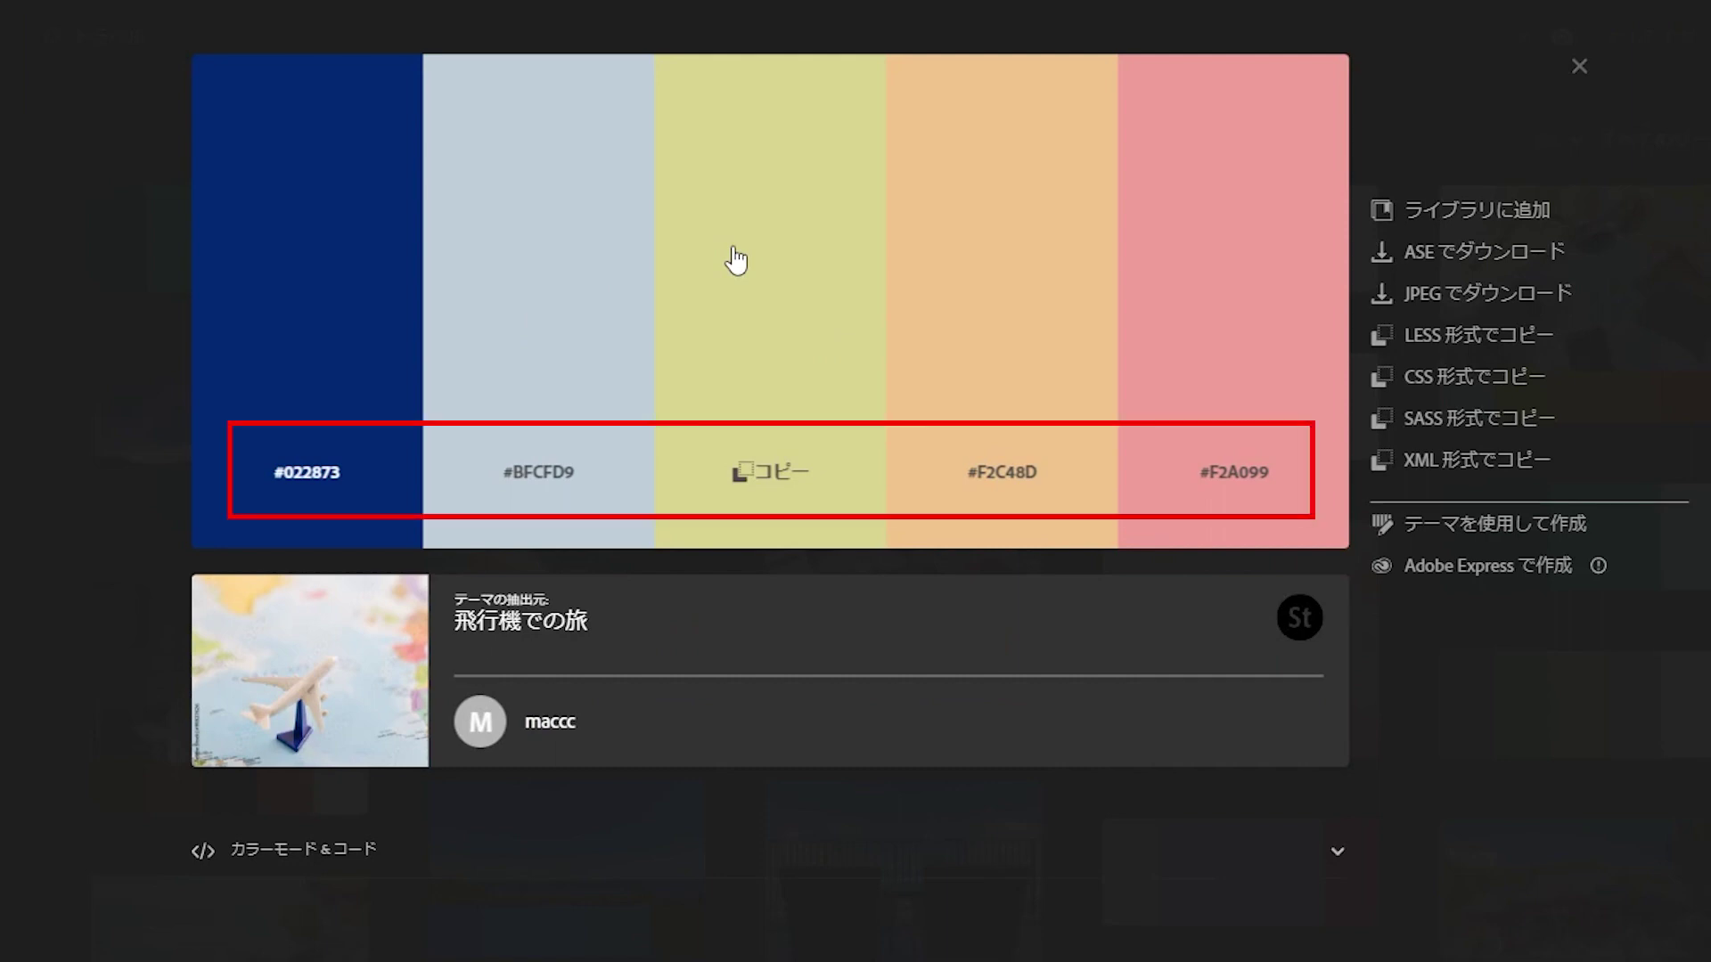
click(317, 473)
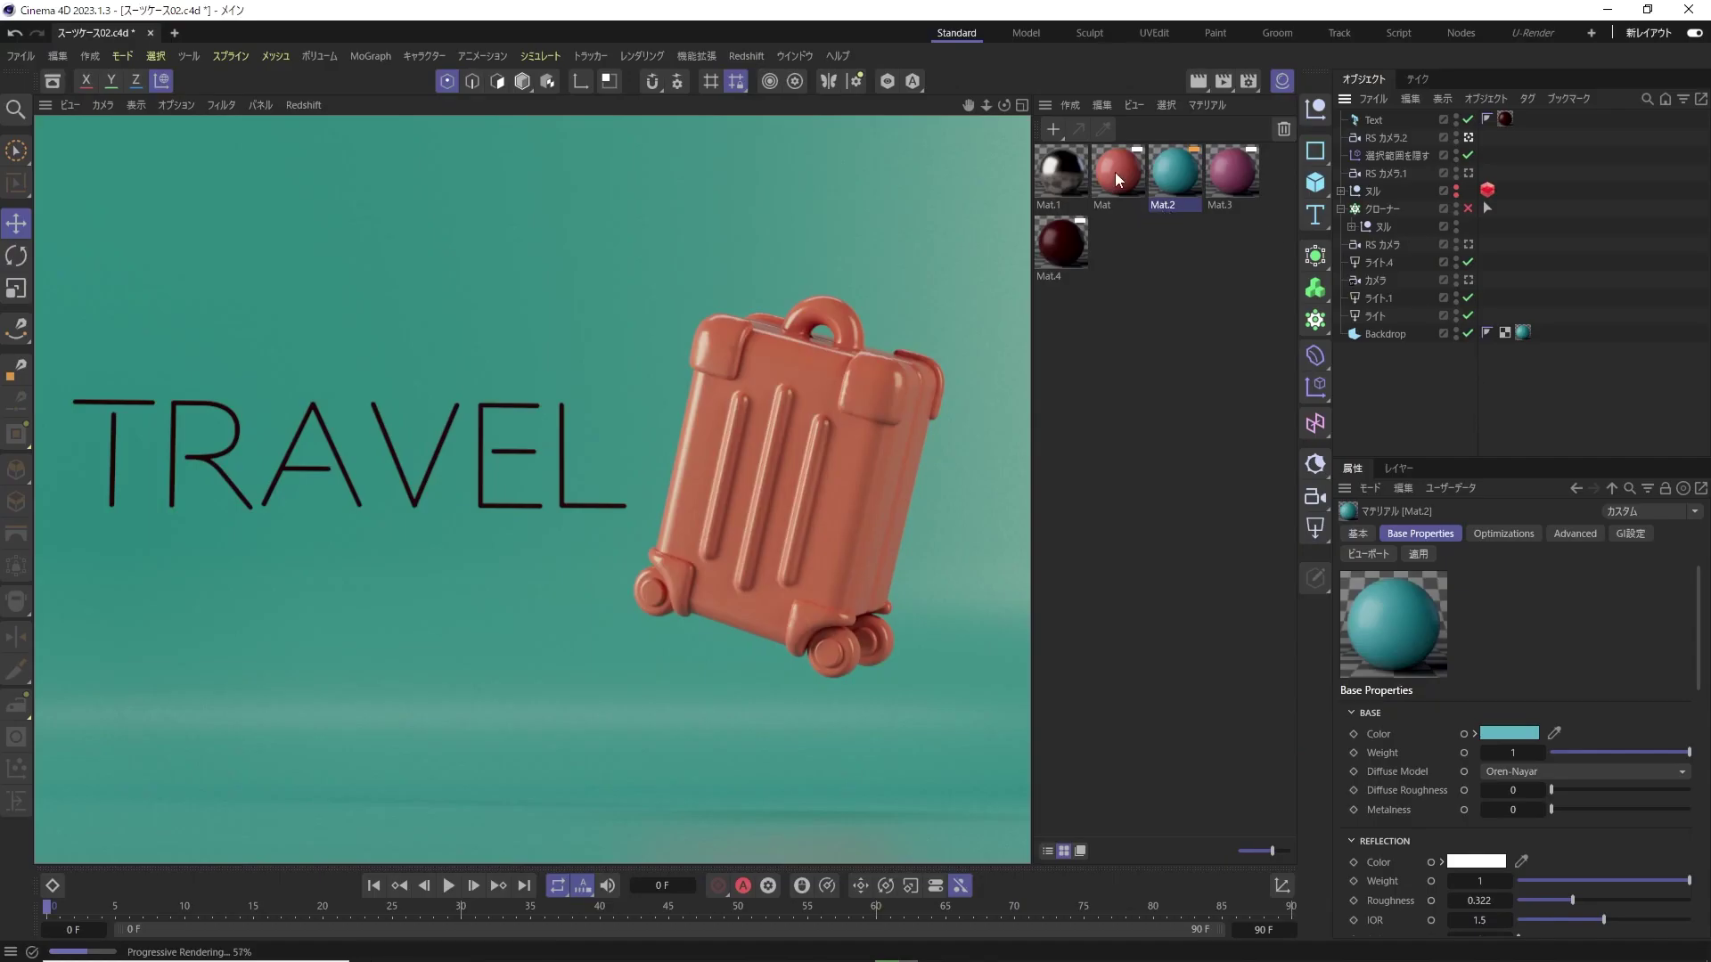
Paste hex 022873 into the suitcase material Mat's base colour, turning it dark blue.
click(1117, 175)
click(1512, 733)
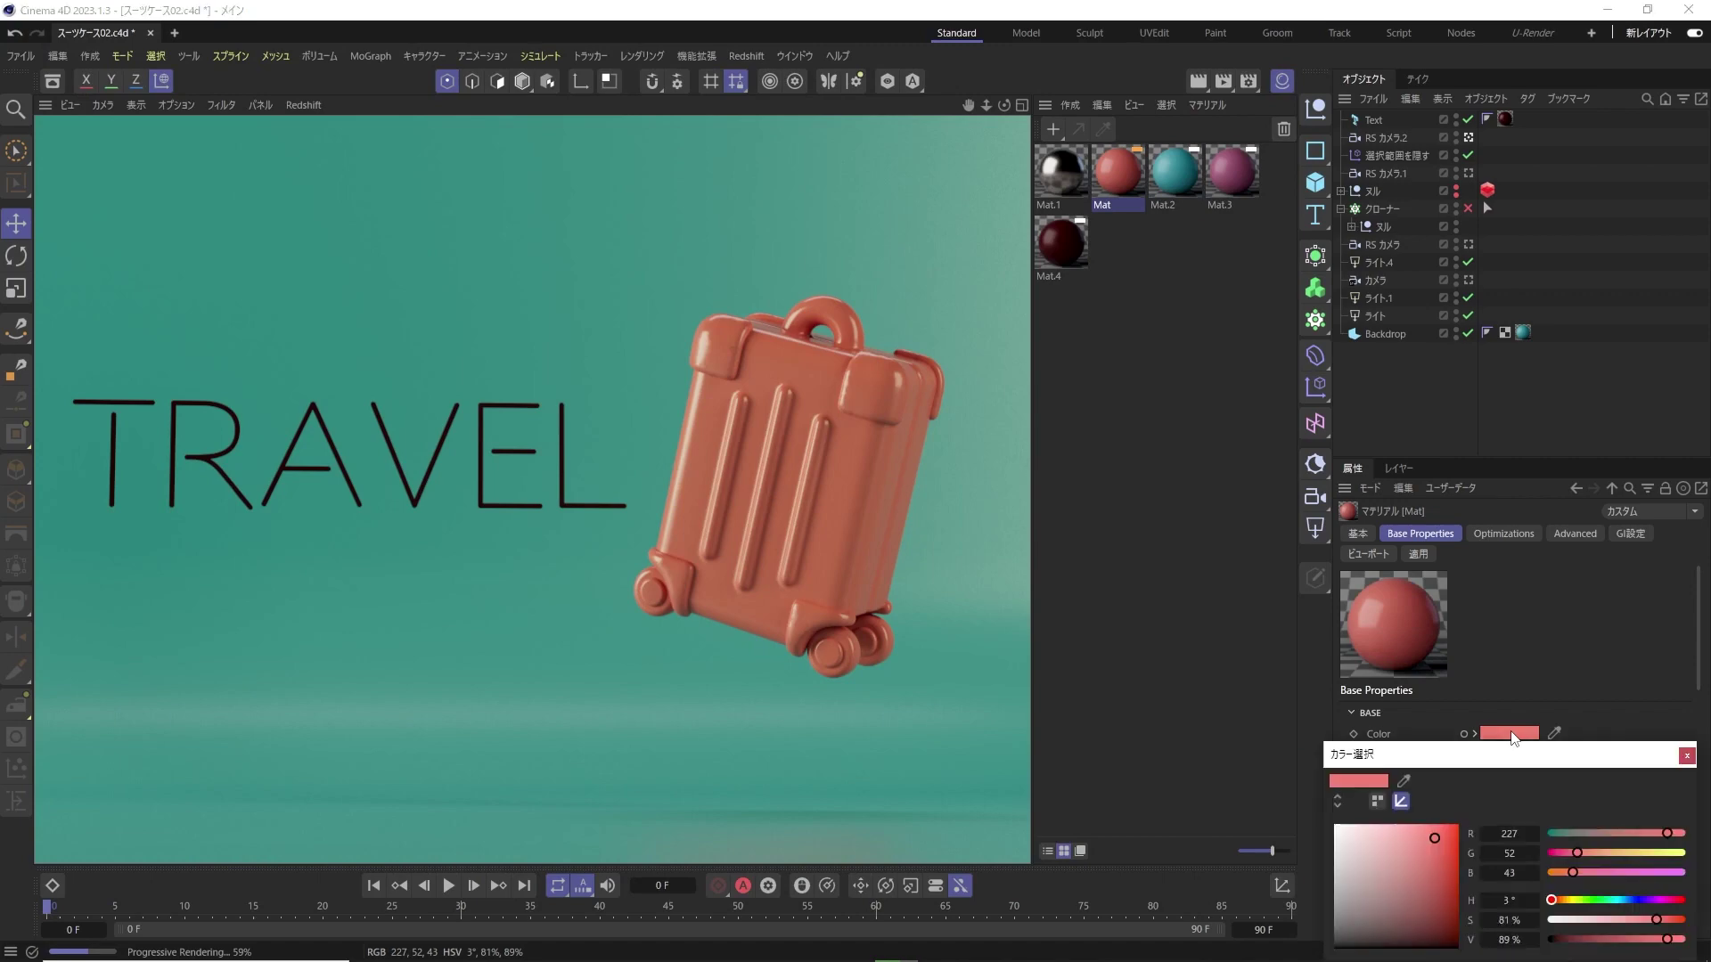
drag(1490, 763, 1302, 401)
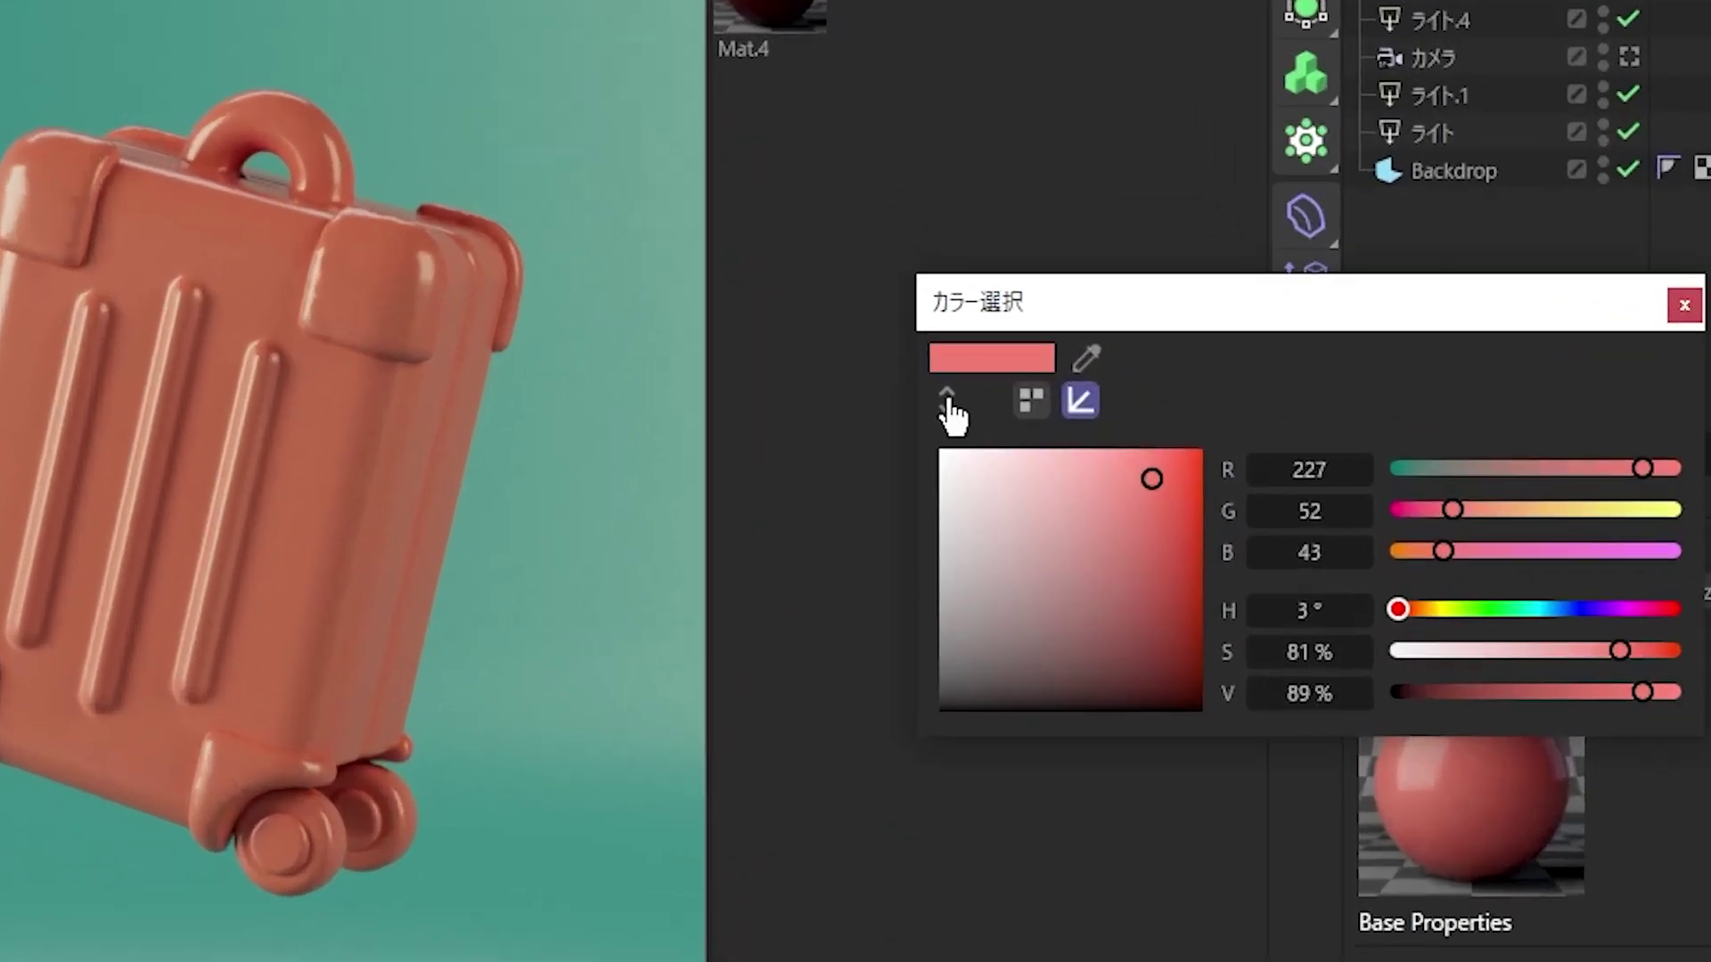
click(948, 405)
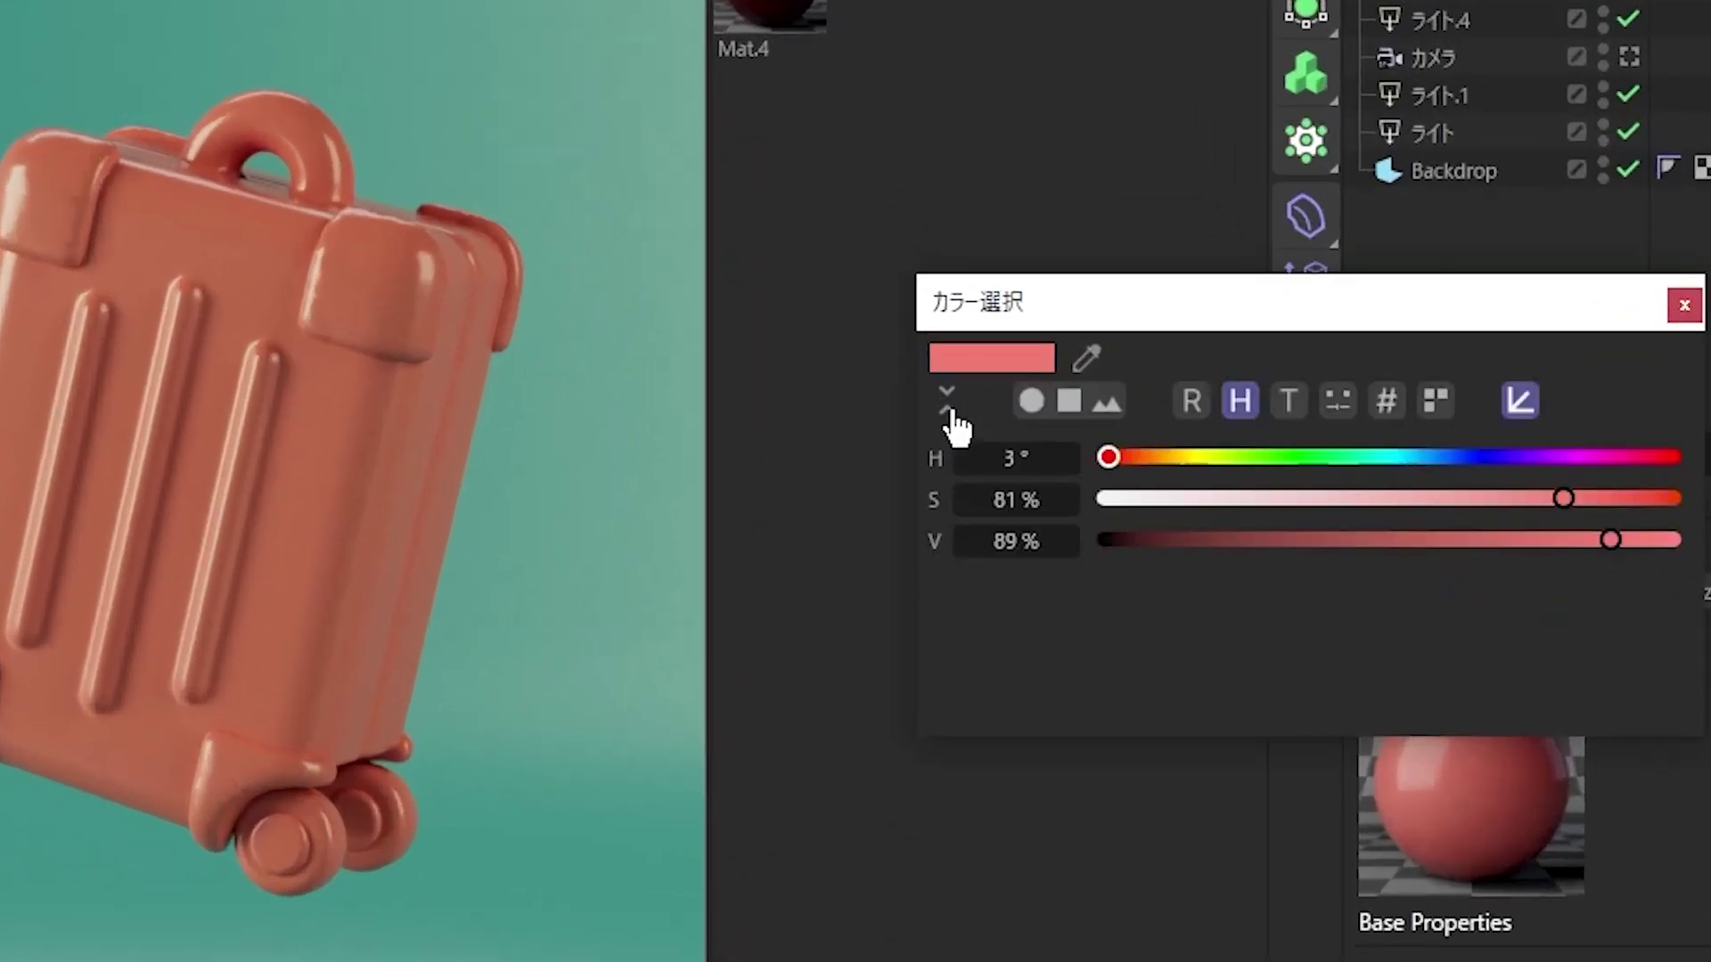
click(1390, 403)
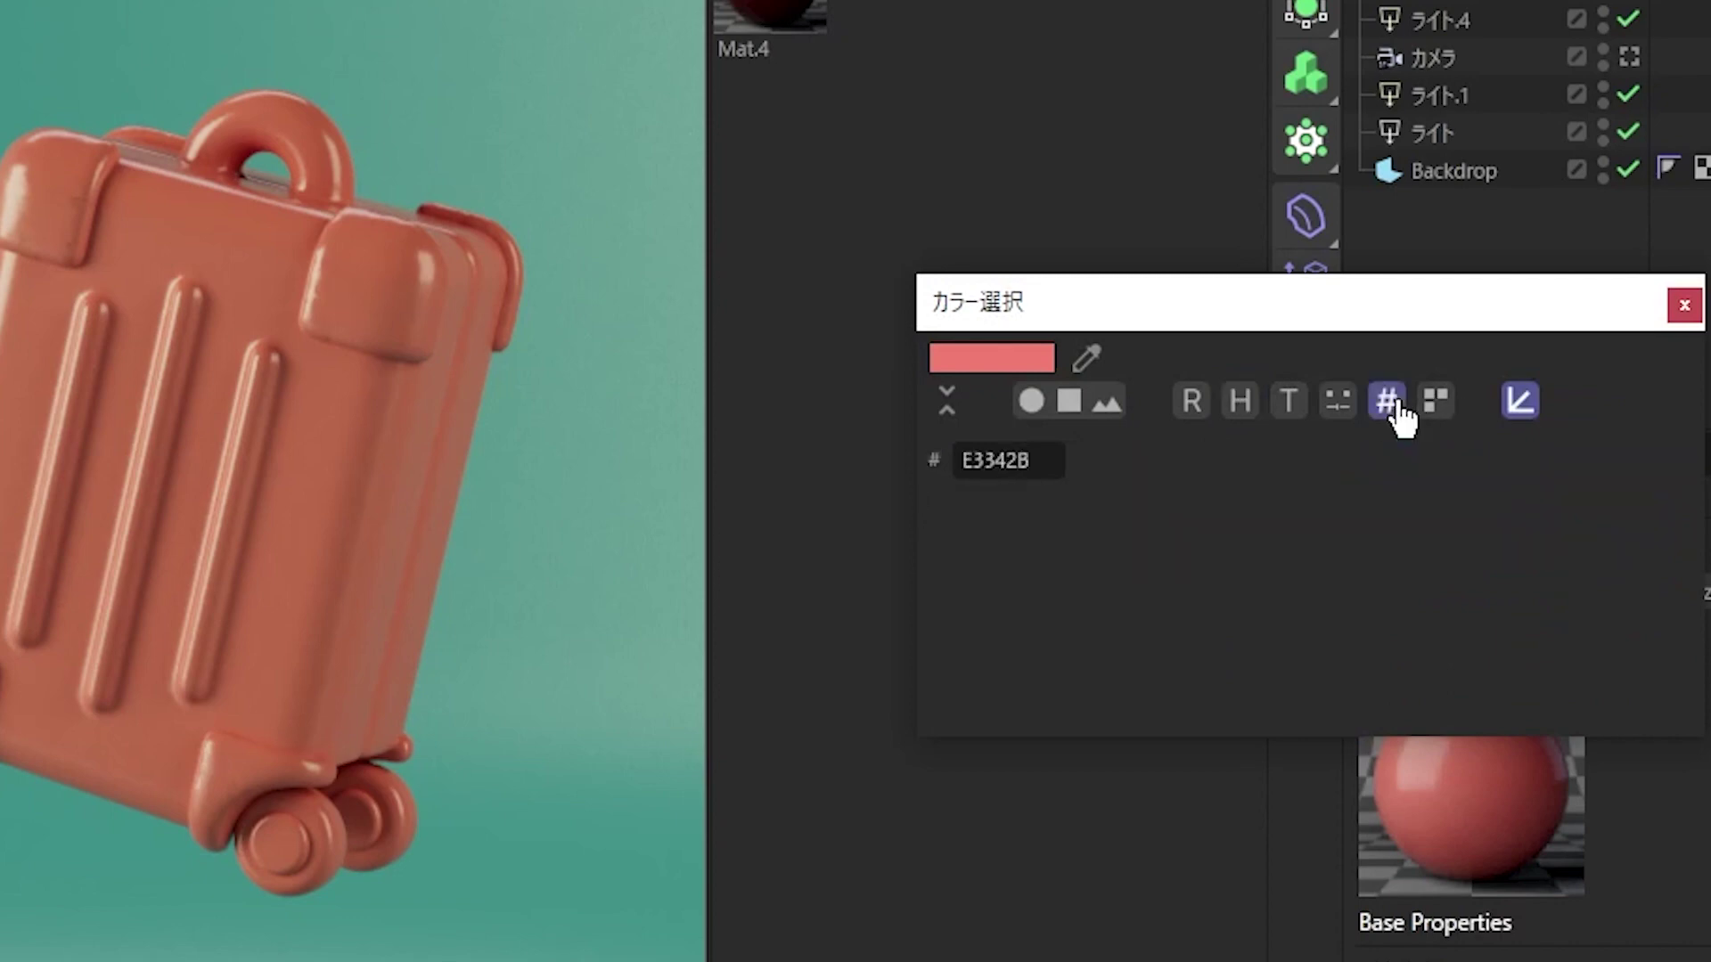
double_click(1008, 460)
key(ctrl+v)
key(Return)
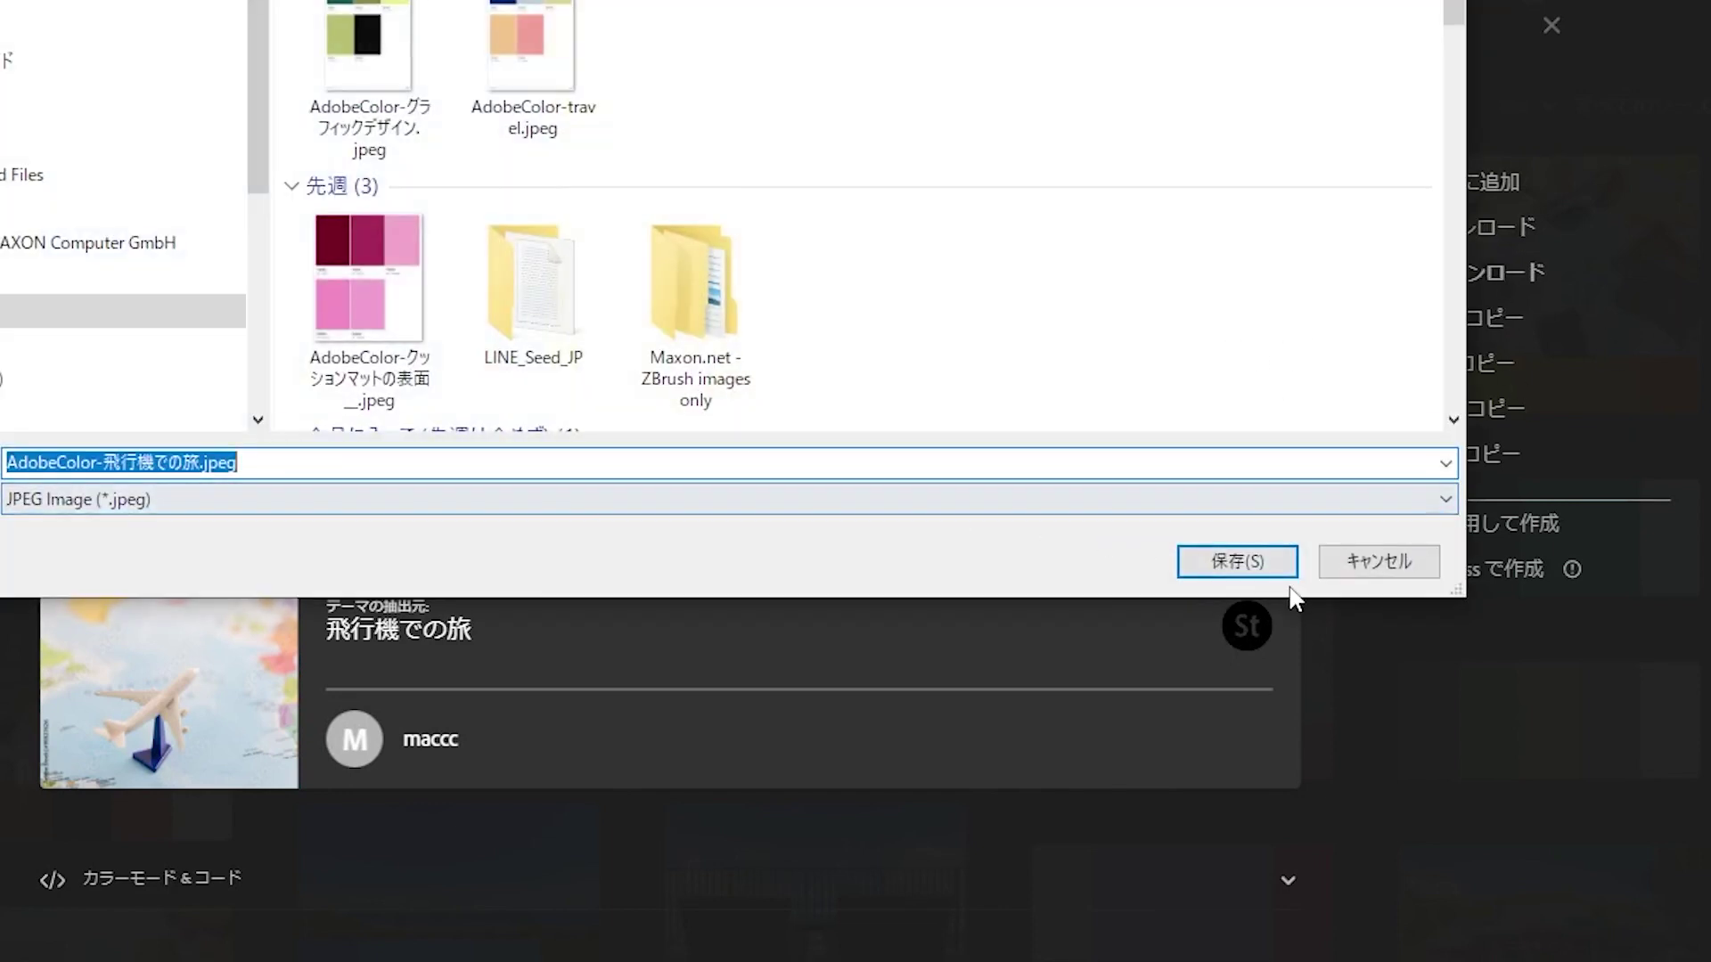
Save the palette as AdobeColor-飛行機での旅.jpeg, then bring up teal Mat.2's colour picker.
click(1269, 568)
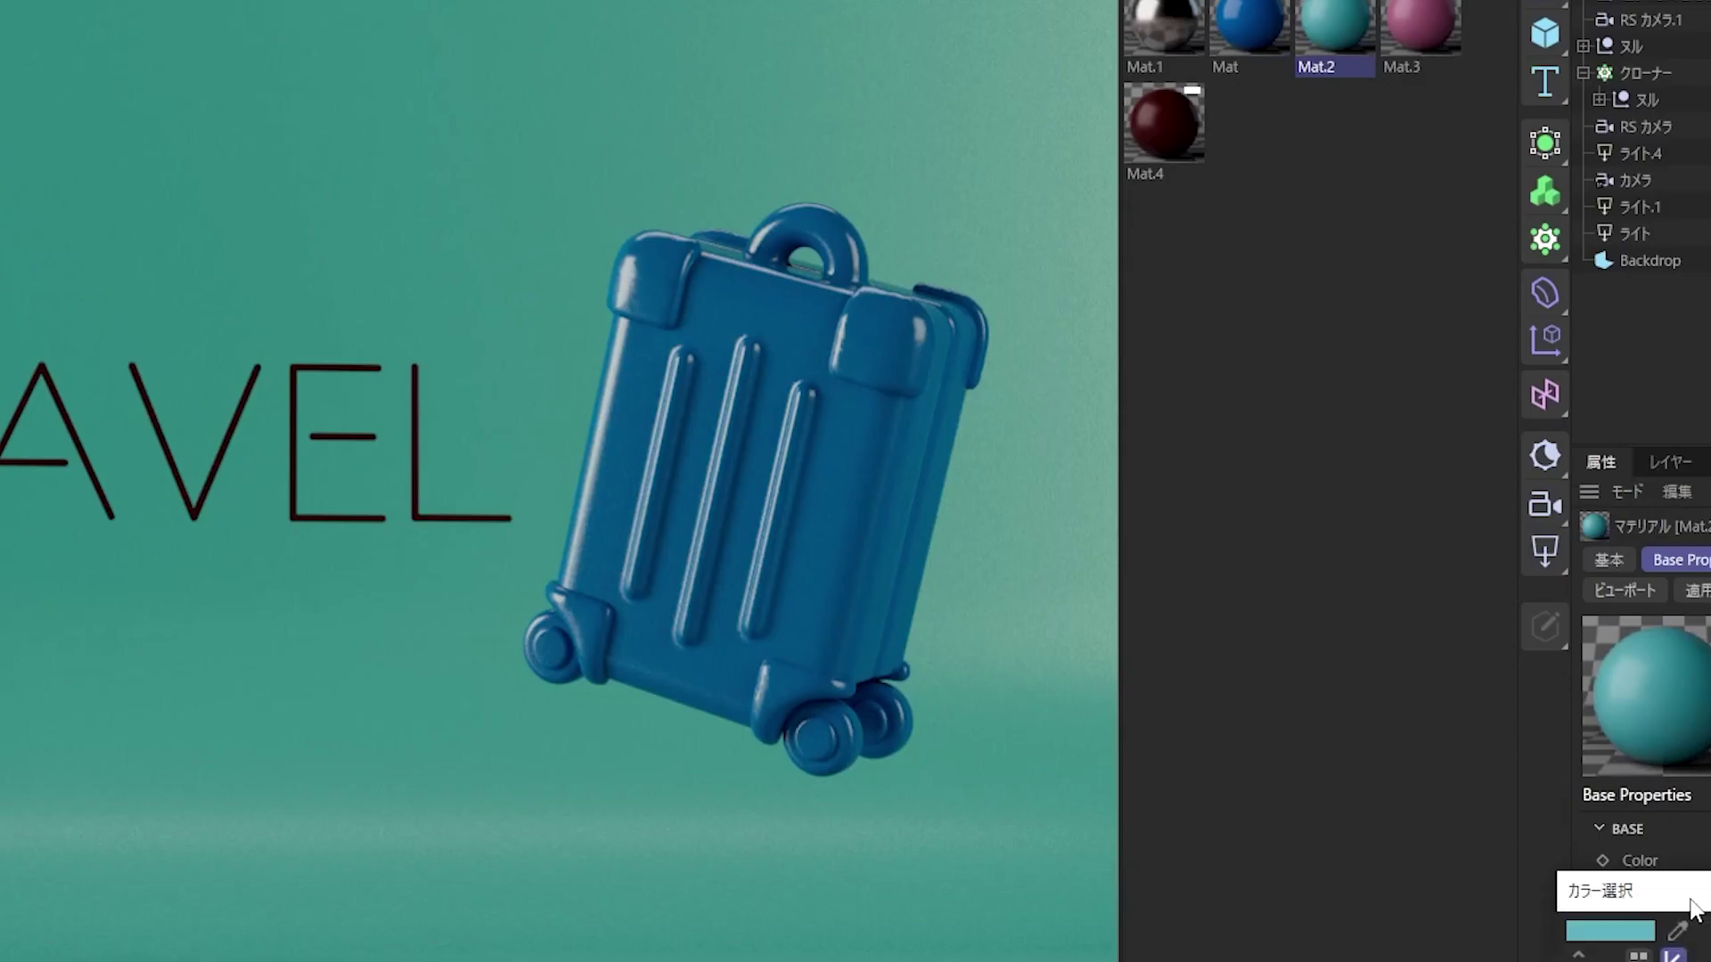
click(1696, 909)
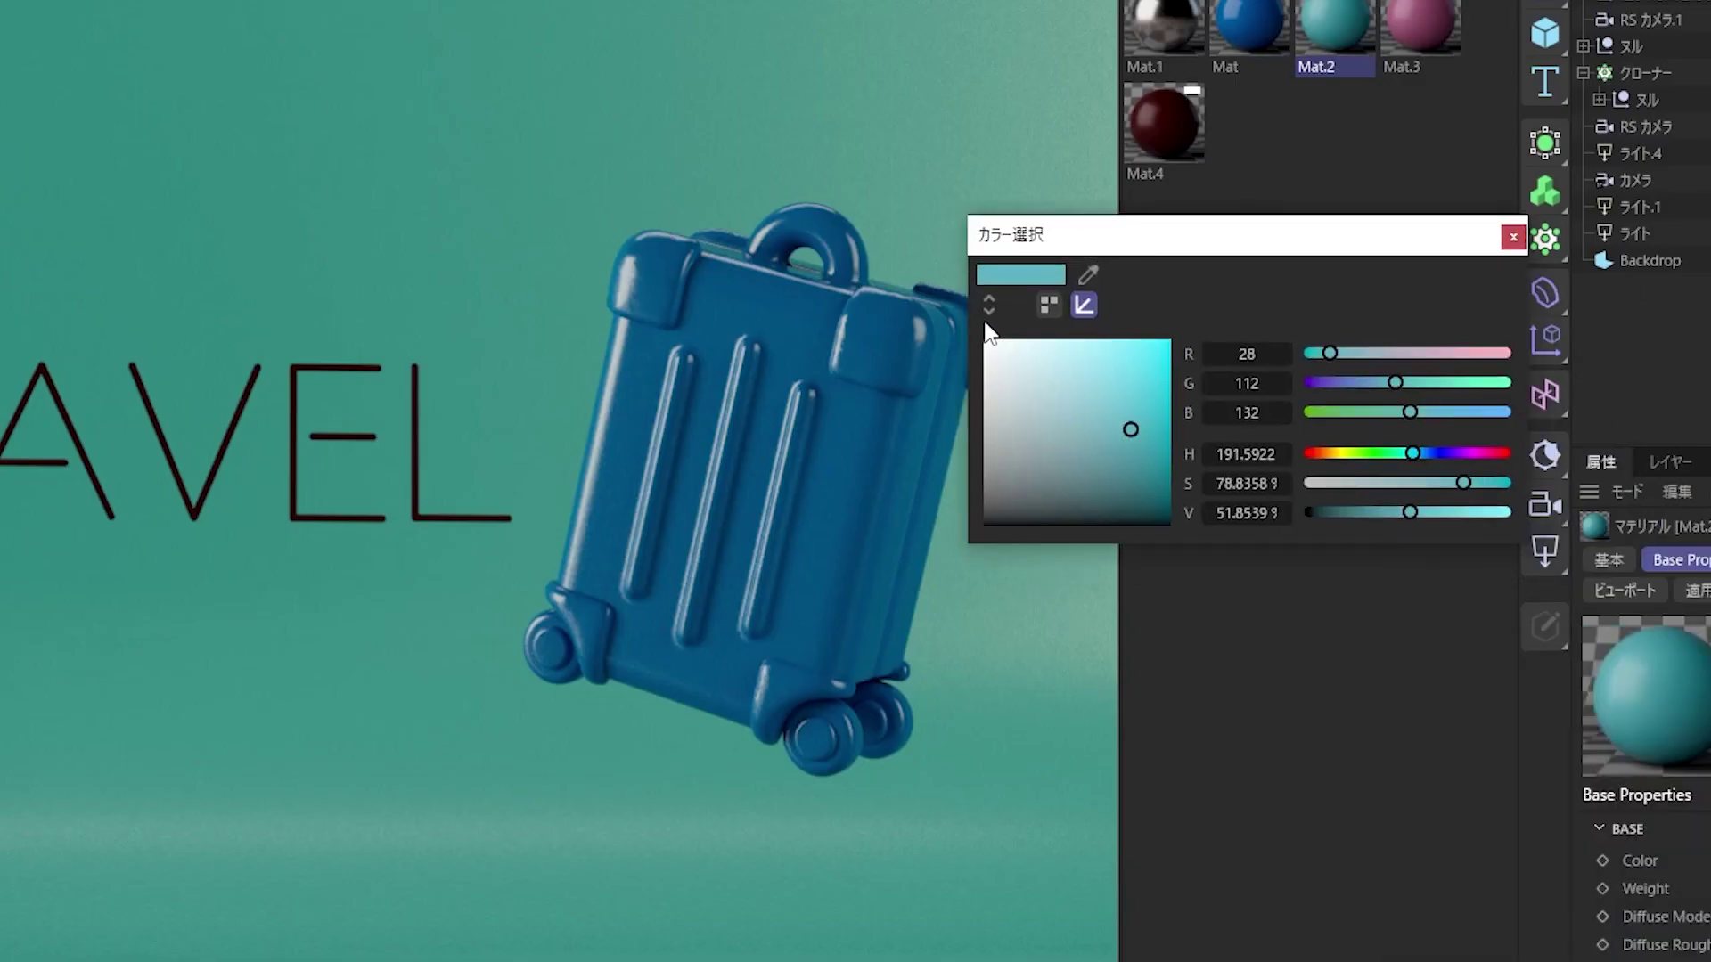
Switch the Color Picker to image mode and load AdobeColor-飛行機での旅.jpeg from Downloads.
click(988, 306)
click(1103, 306)
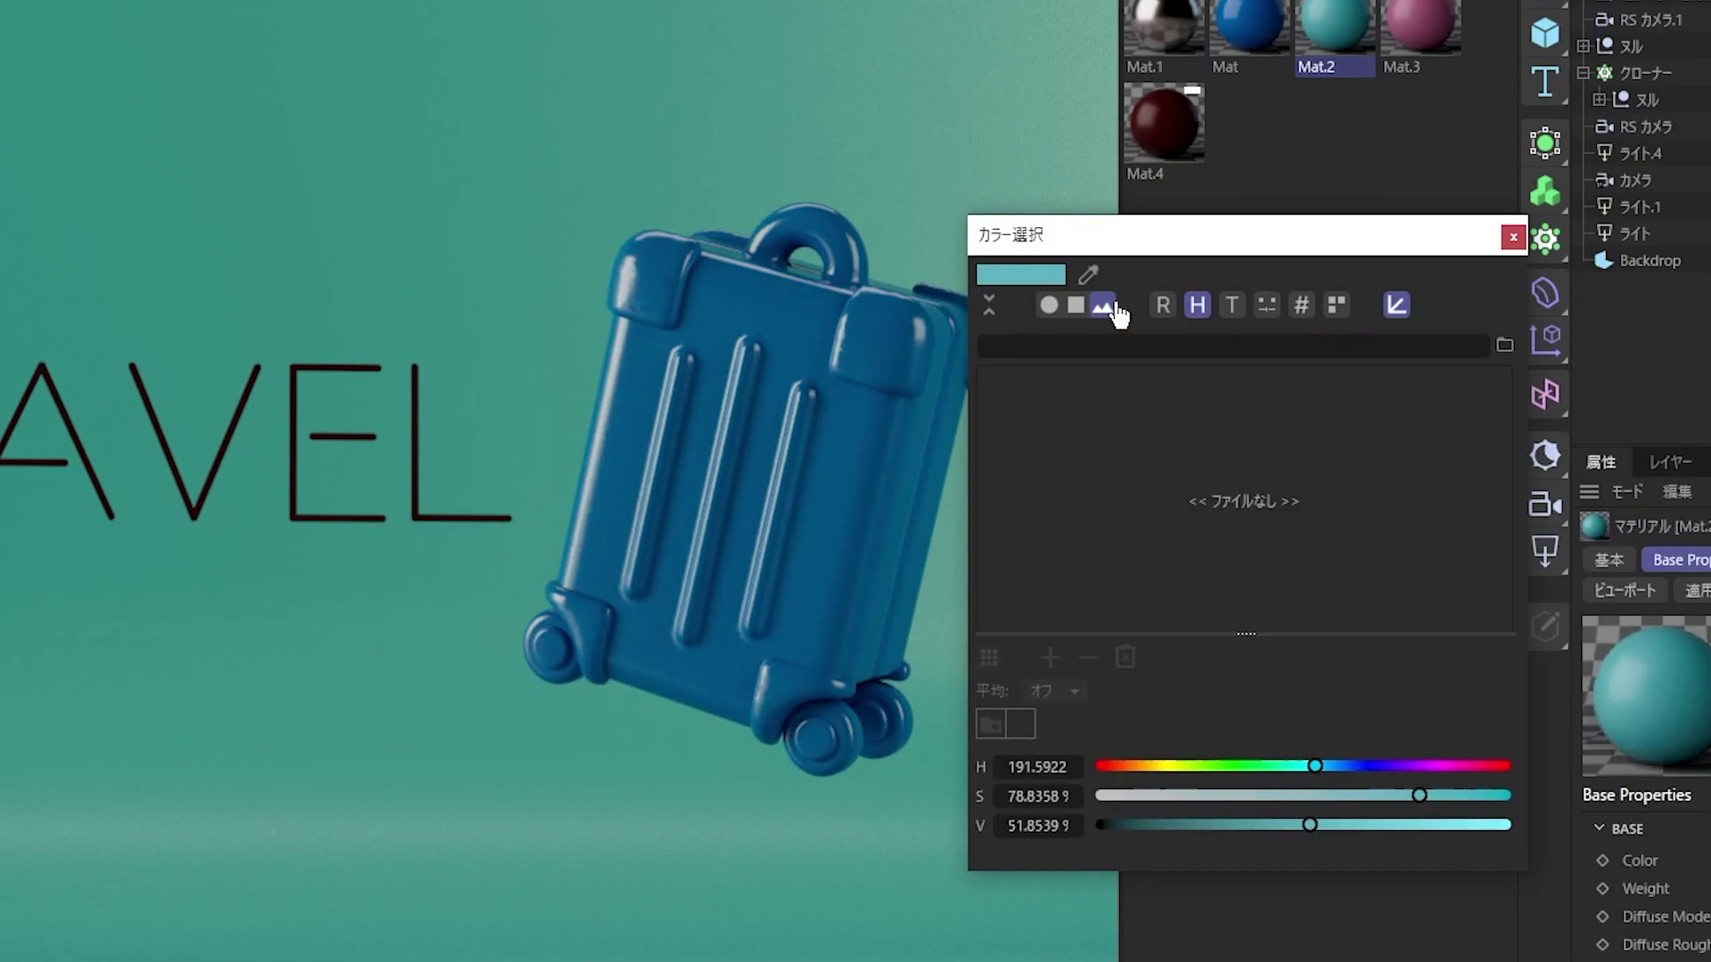
click(1503, 342)
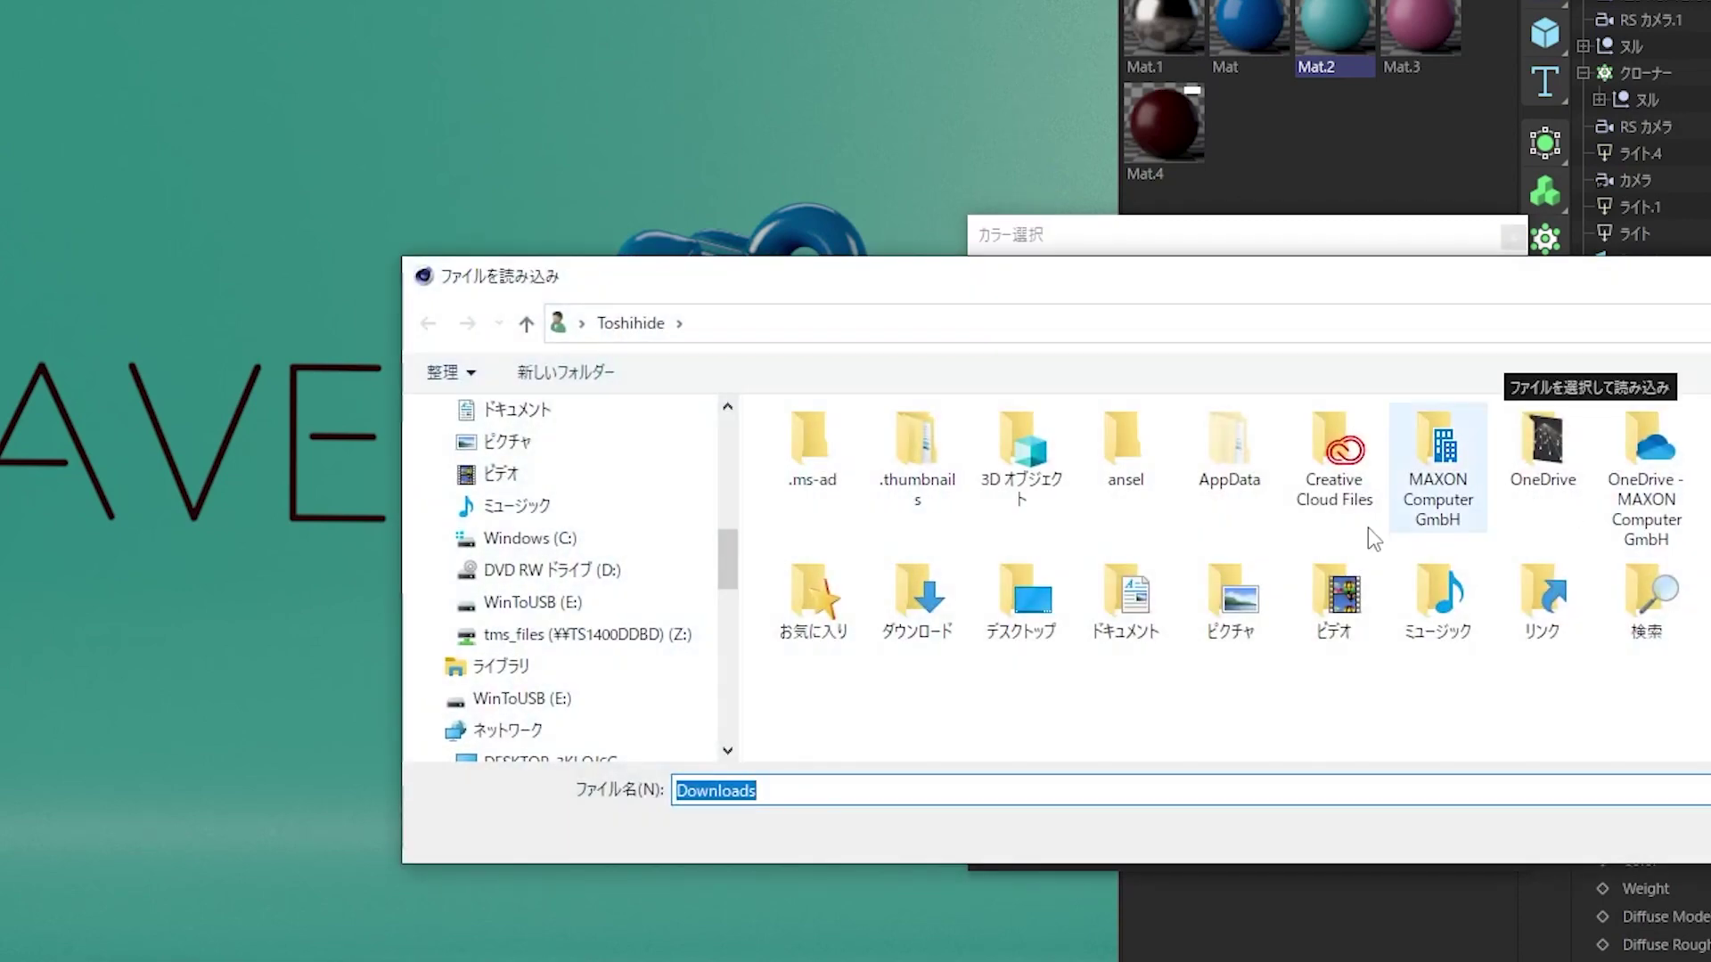
click(724, 437)
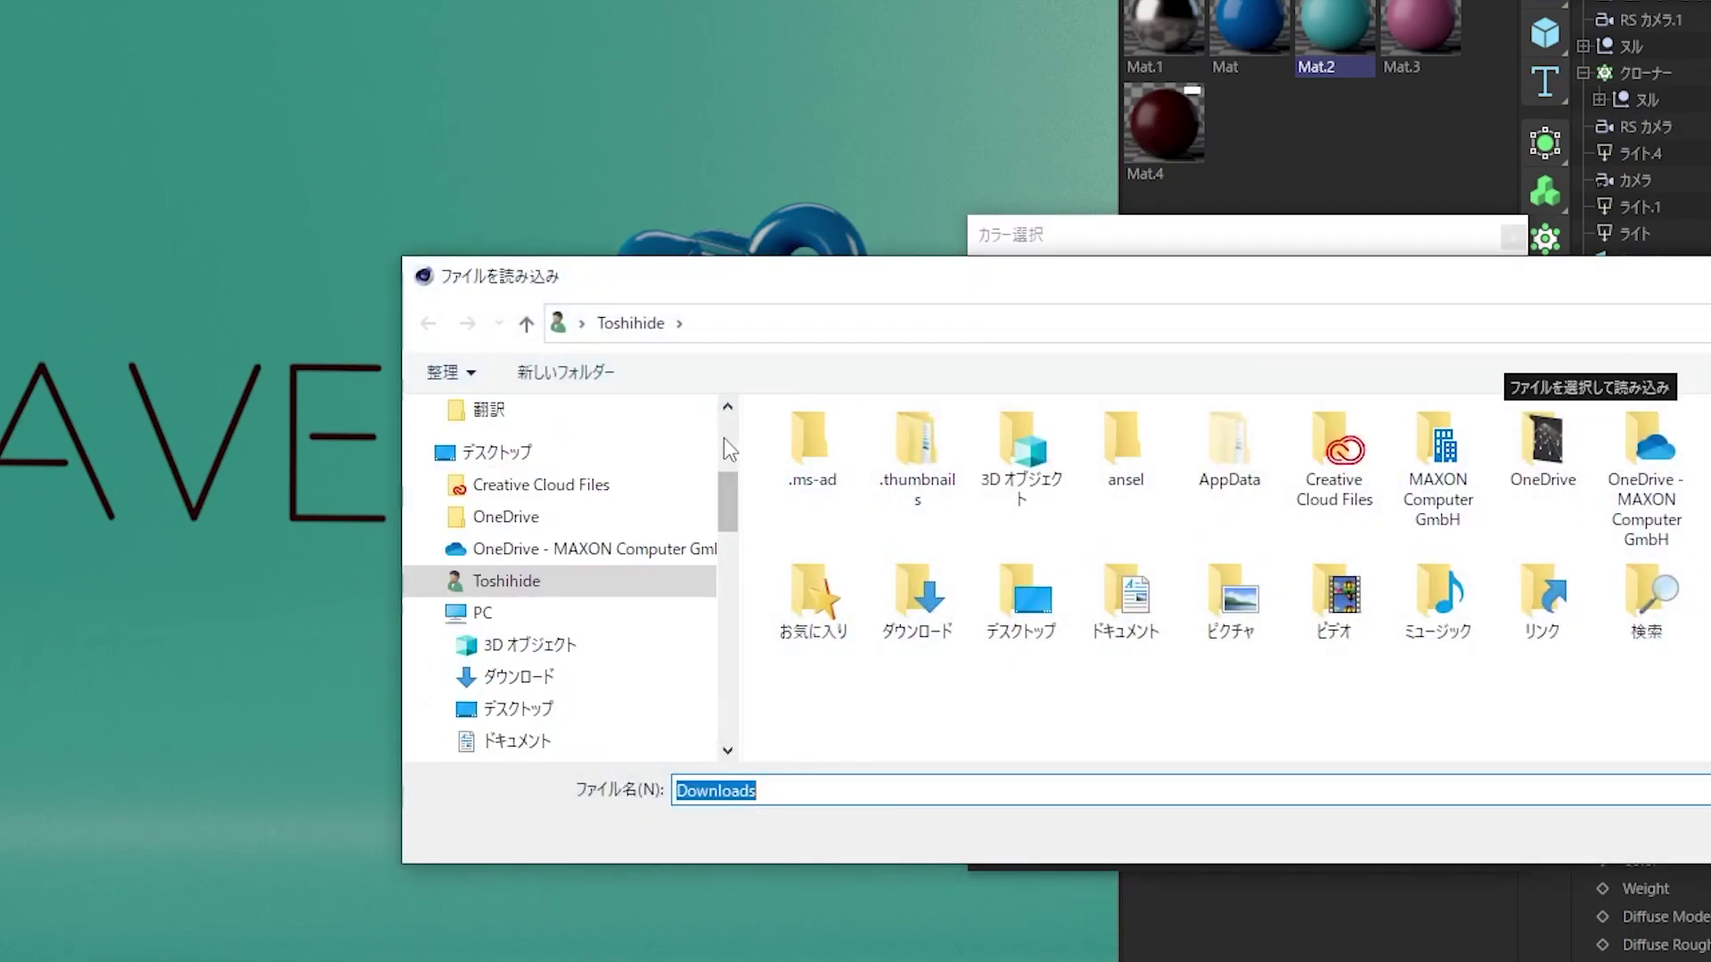
click(724, 437)
click(579, 484)
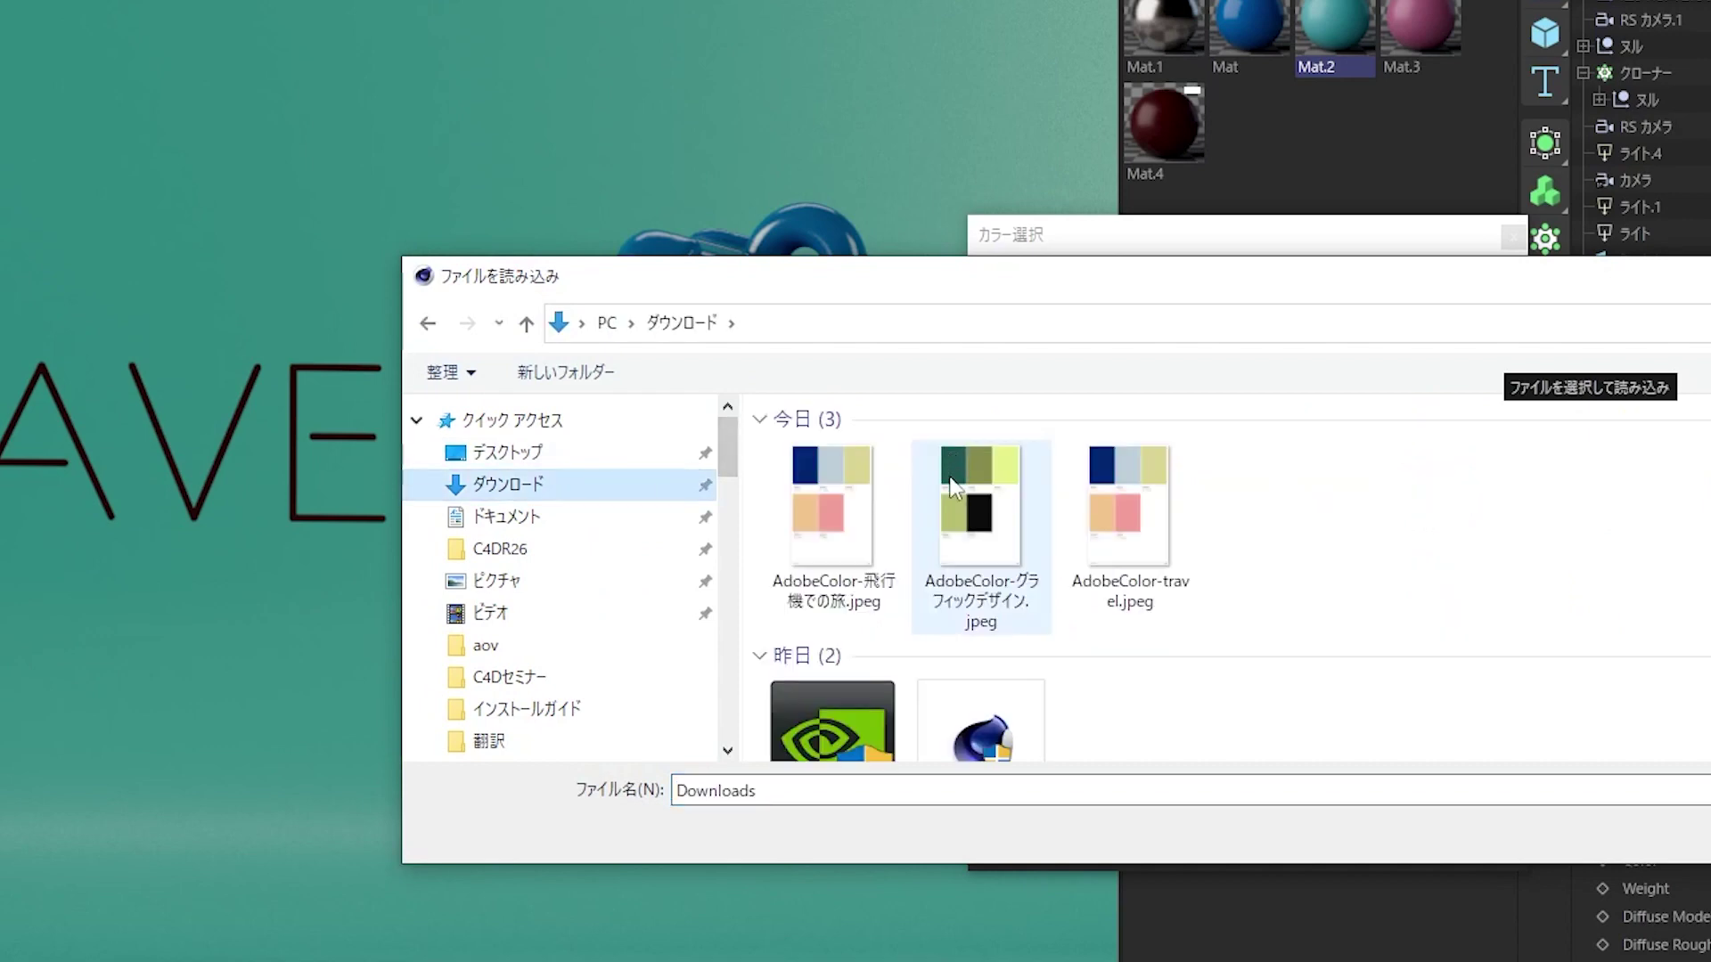
double_click(843, 501)
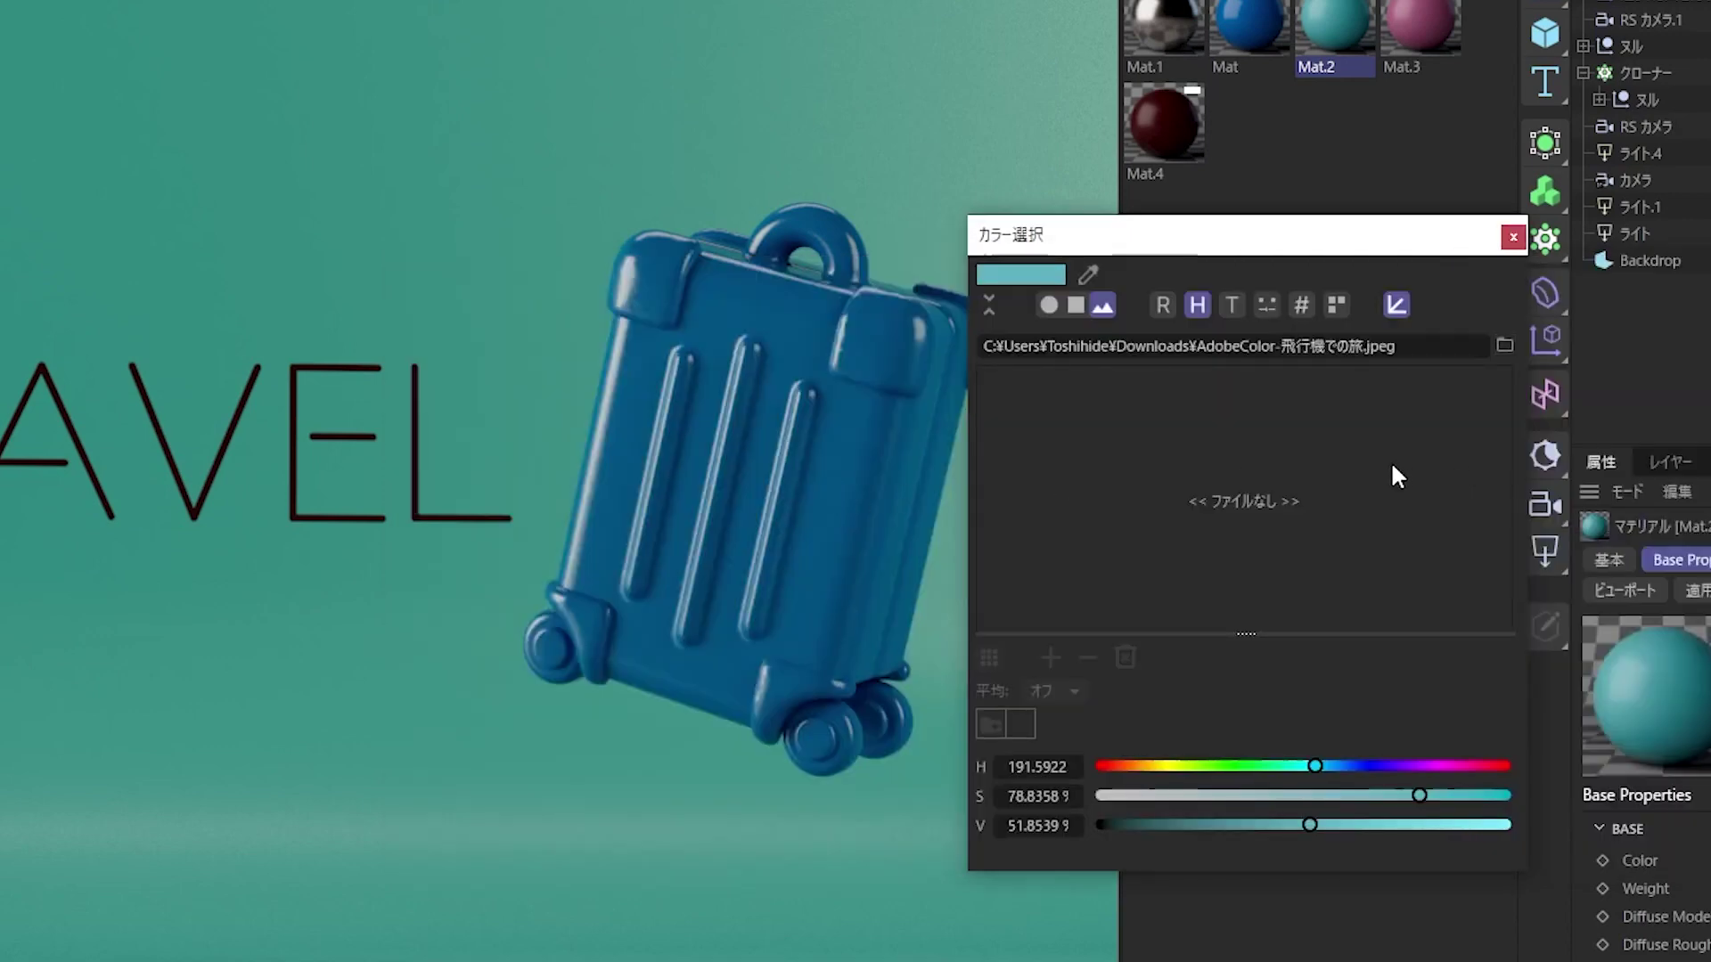
Show the loaded airplane palette image in the picker preview and zoom it out.
click(1103, 305)
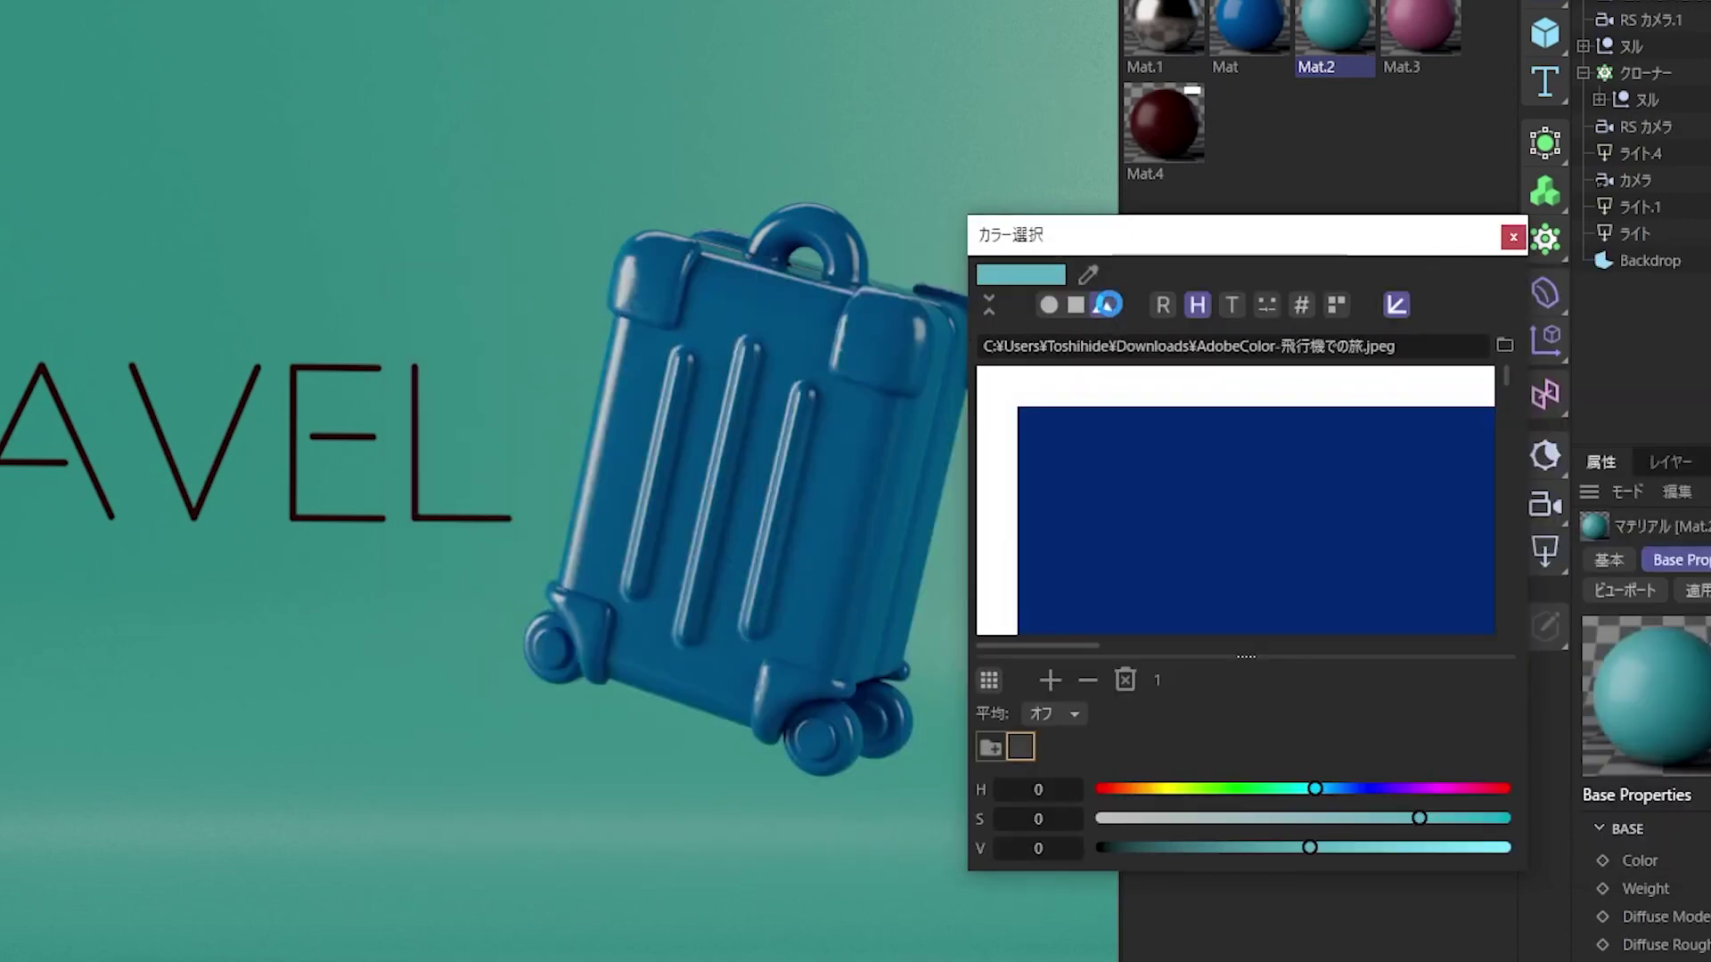
scroll(1210, 472, down, 1)
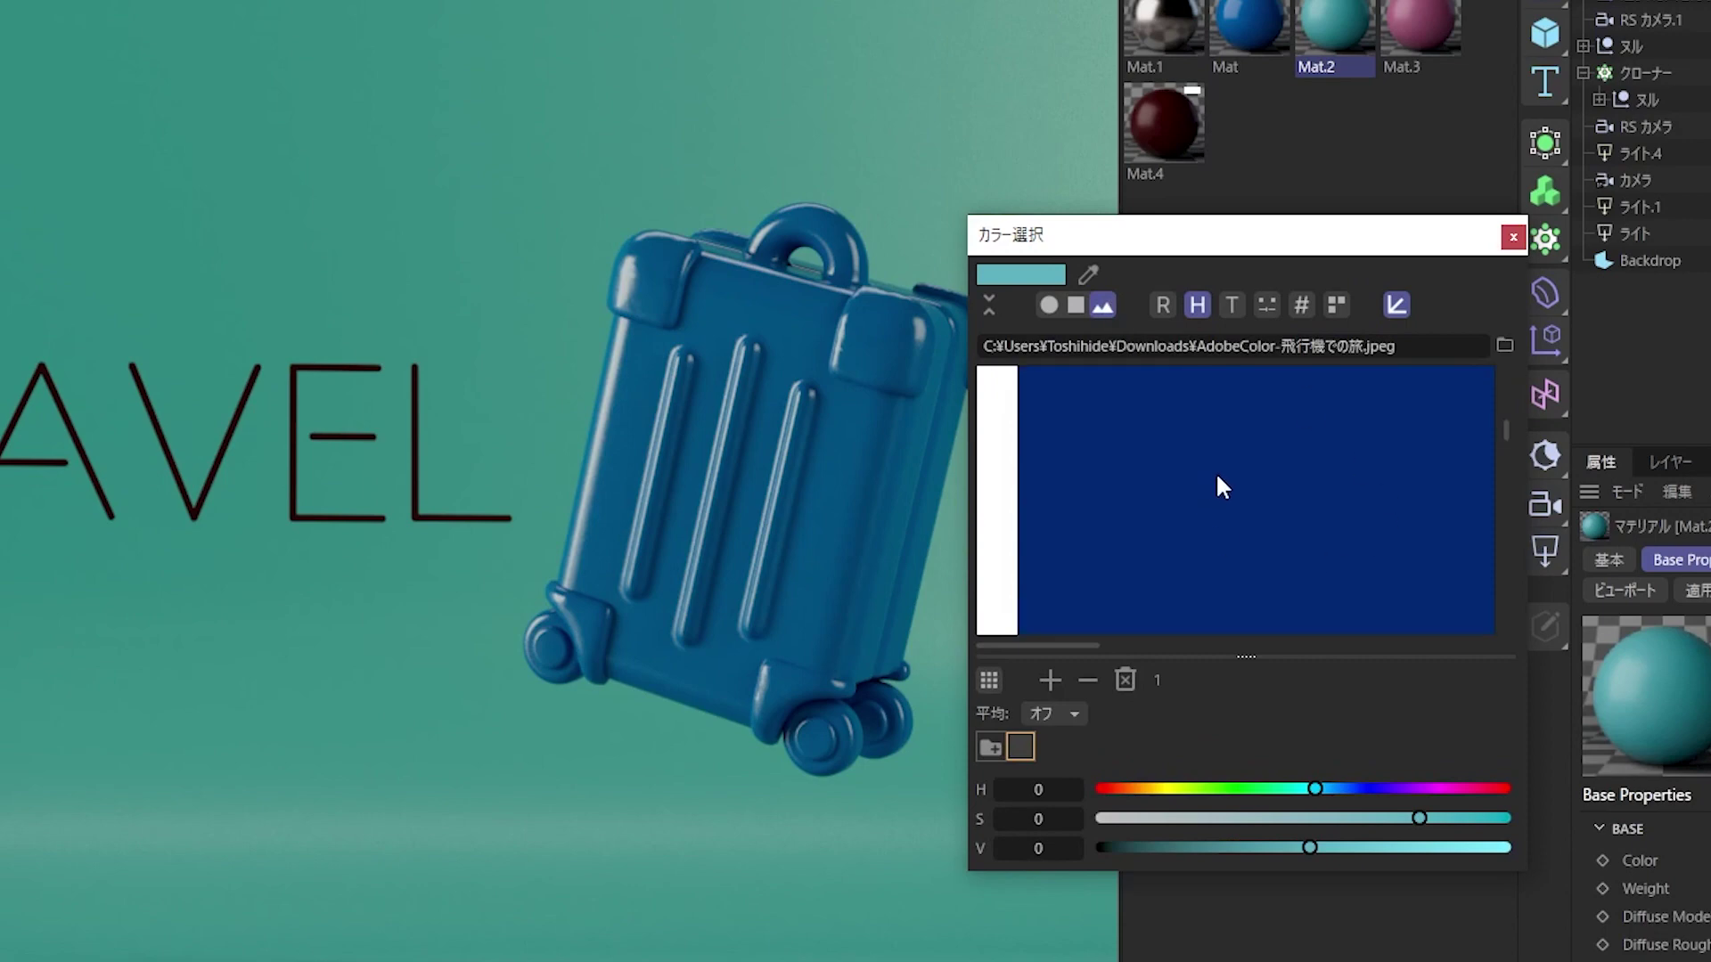
scroll(1216, 472, down, 2)
scroll(1217, 472, down, 3)
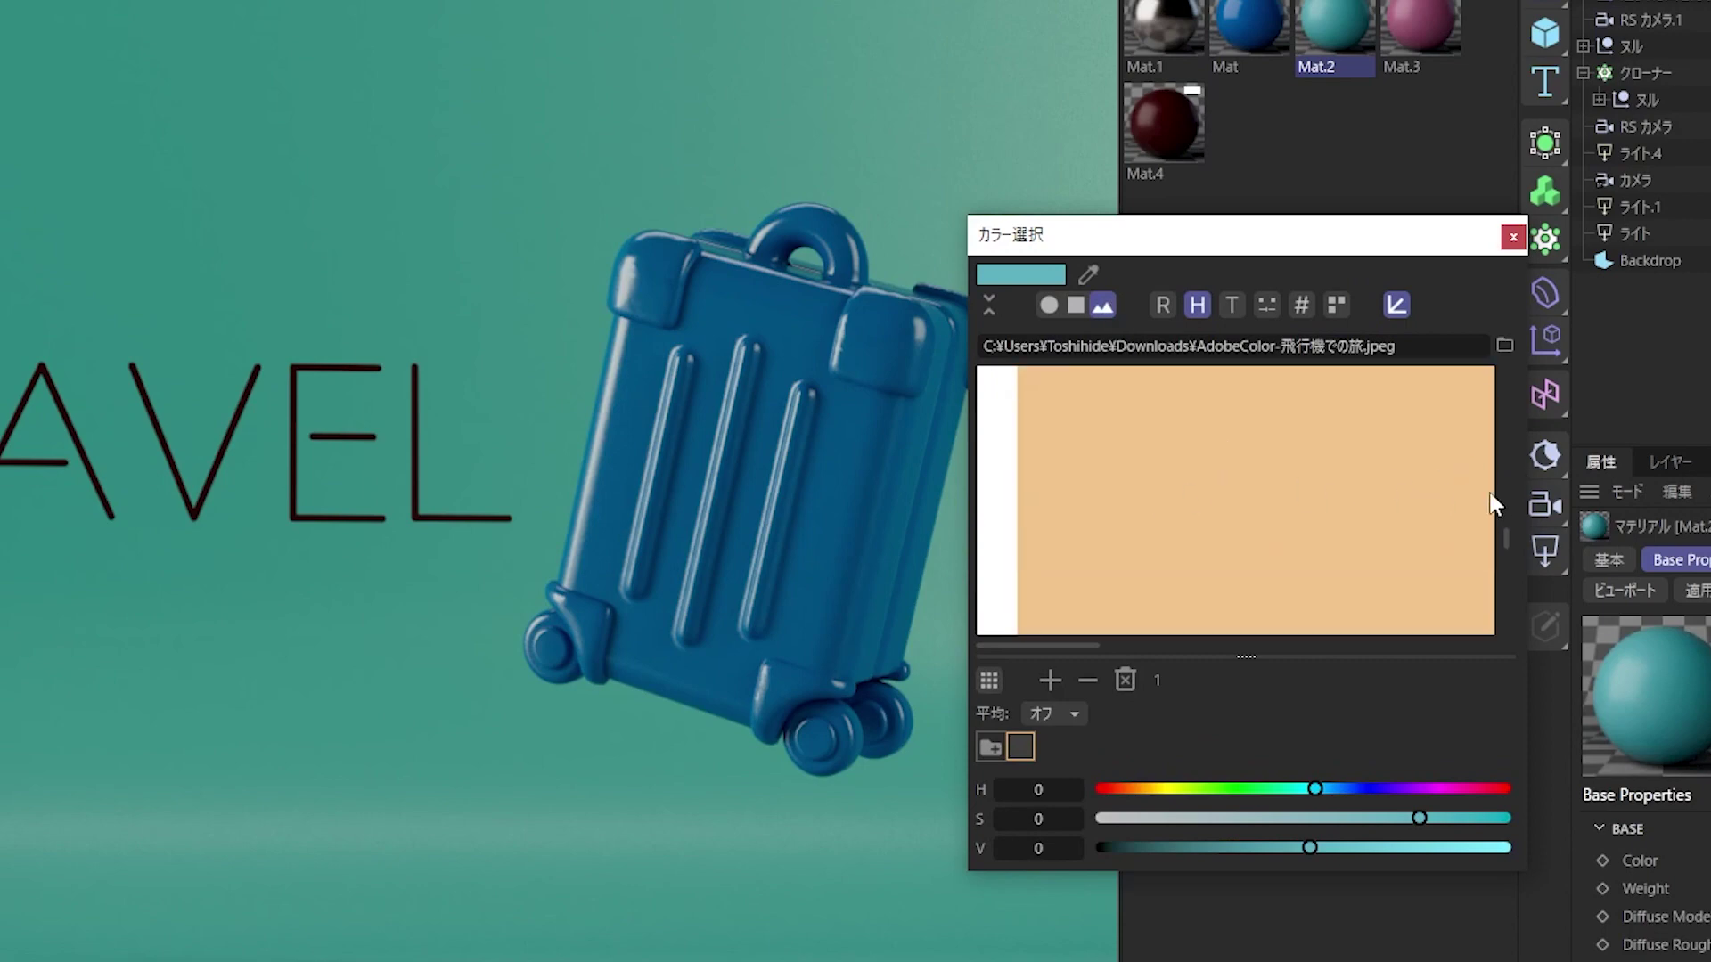
scroll(1007, 504, down, 3)
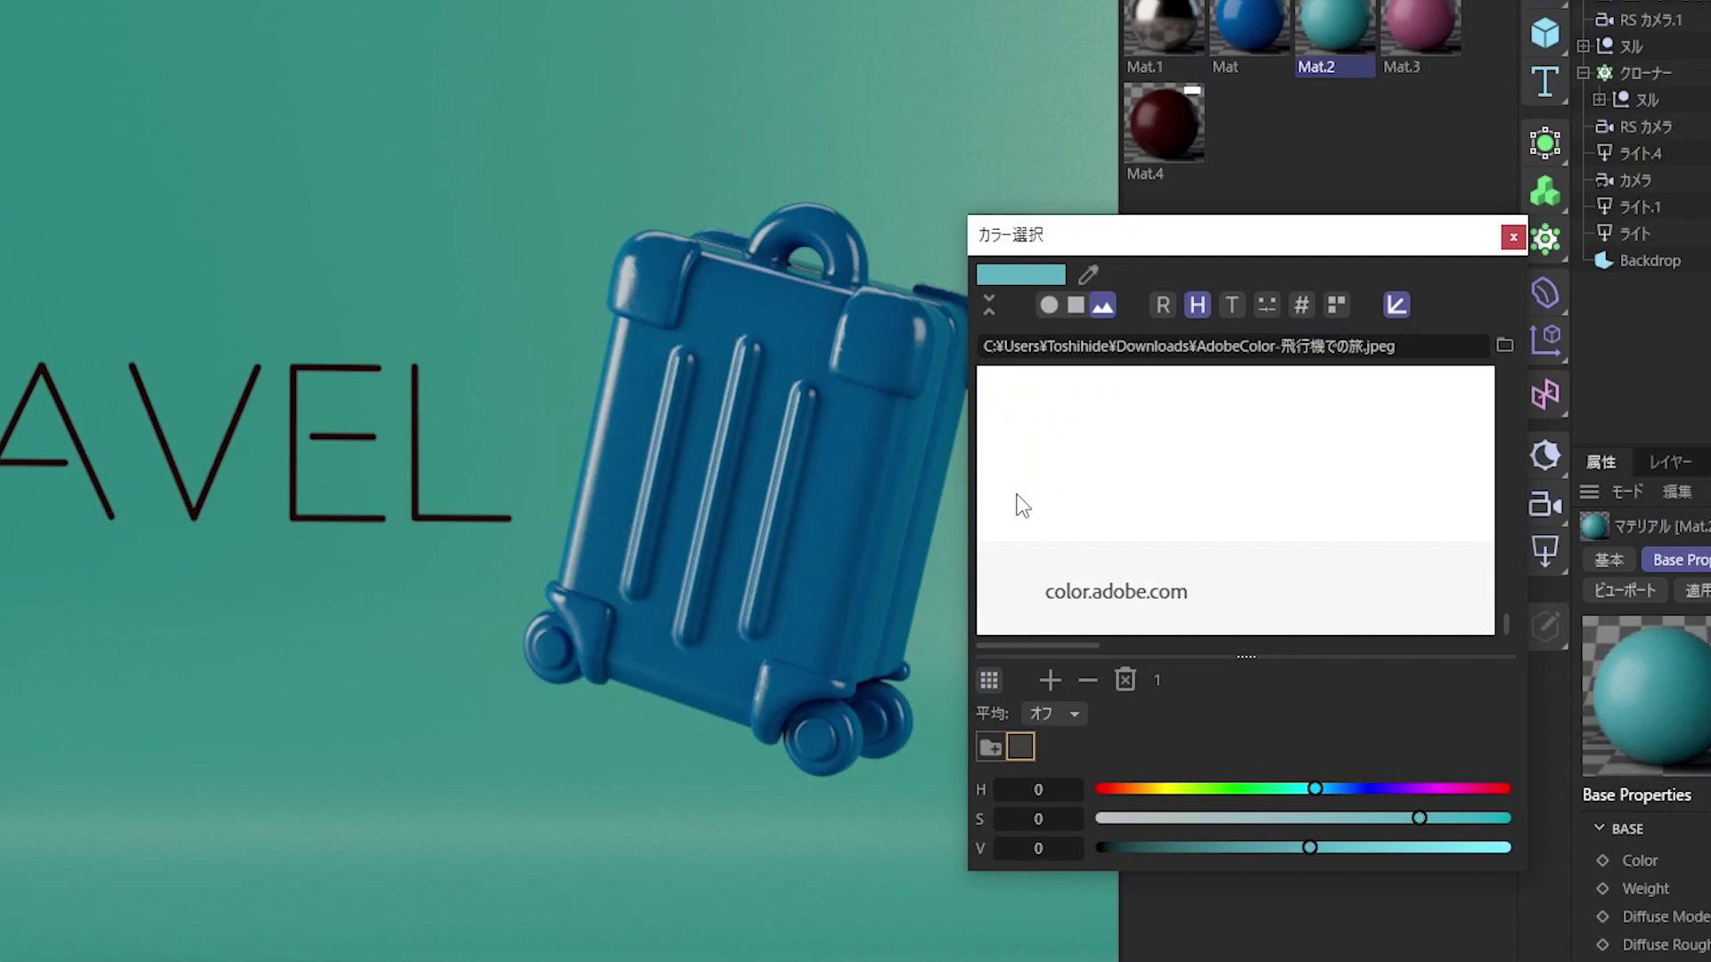
Widen the picker to fit the whole image and sample its pale blue-grey for Mat.2.
drag(1535, 728, 1706, 728)
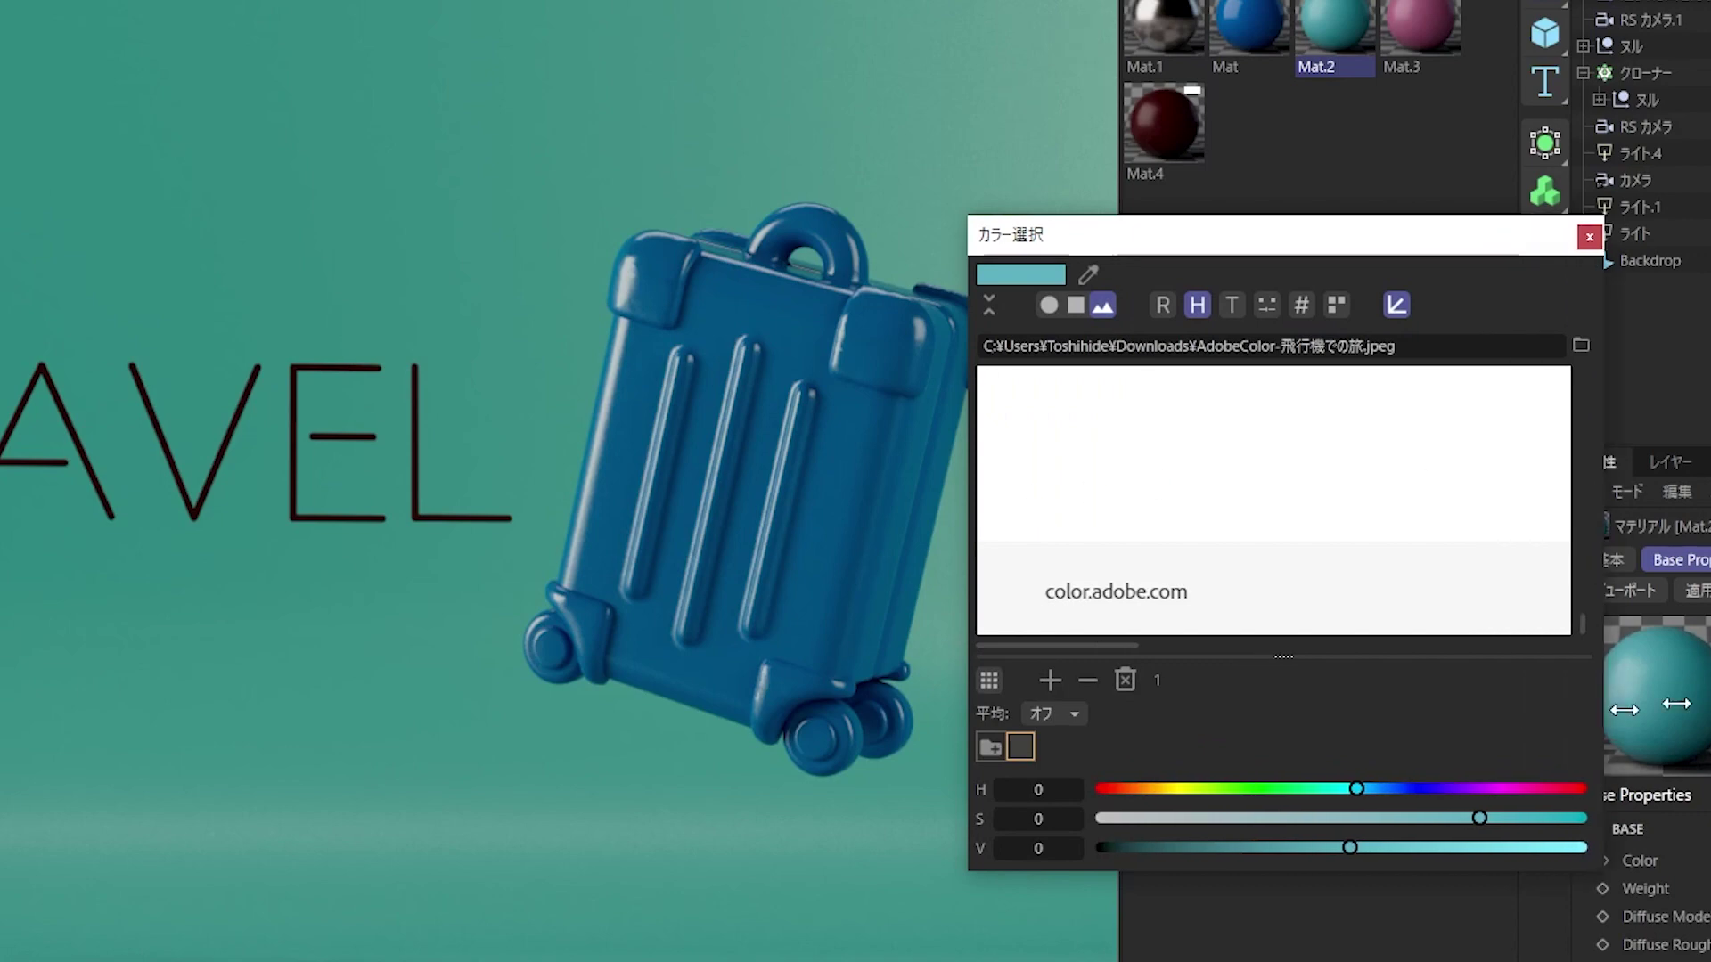
scroll(1645, 508, down, 2)
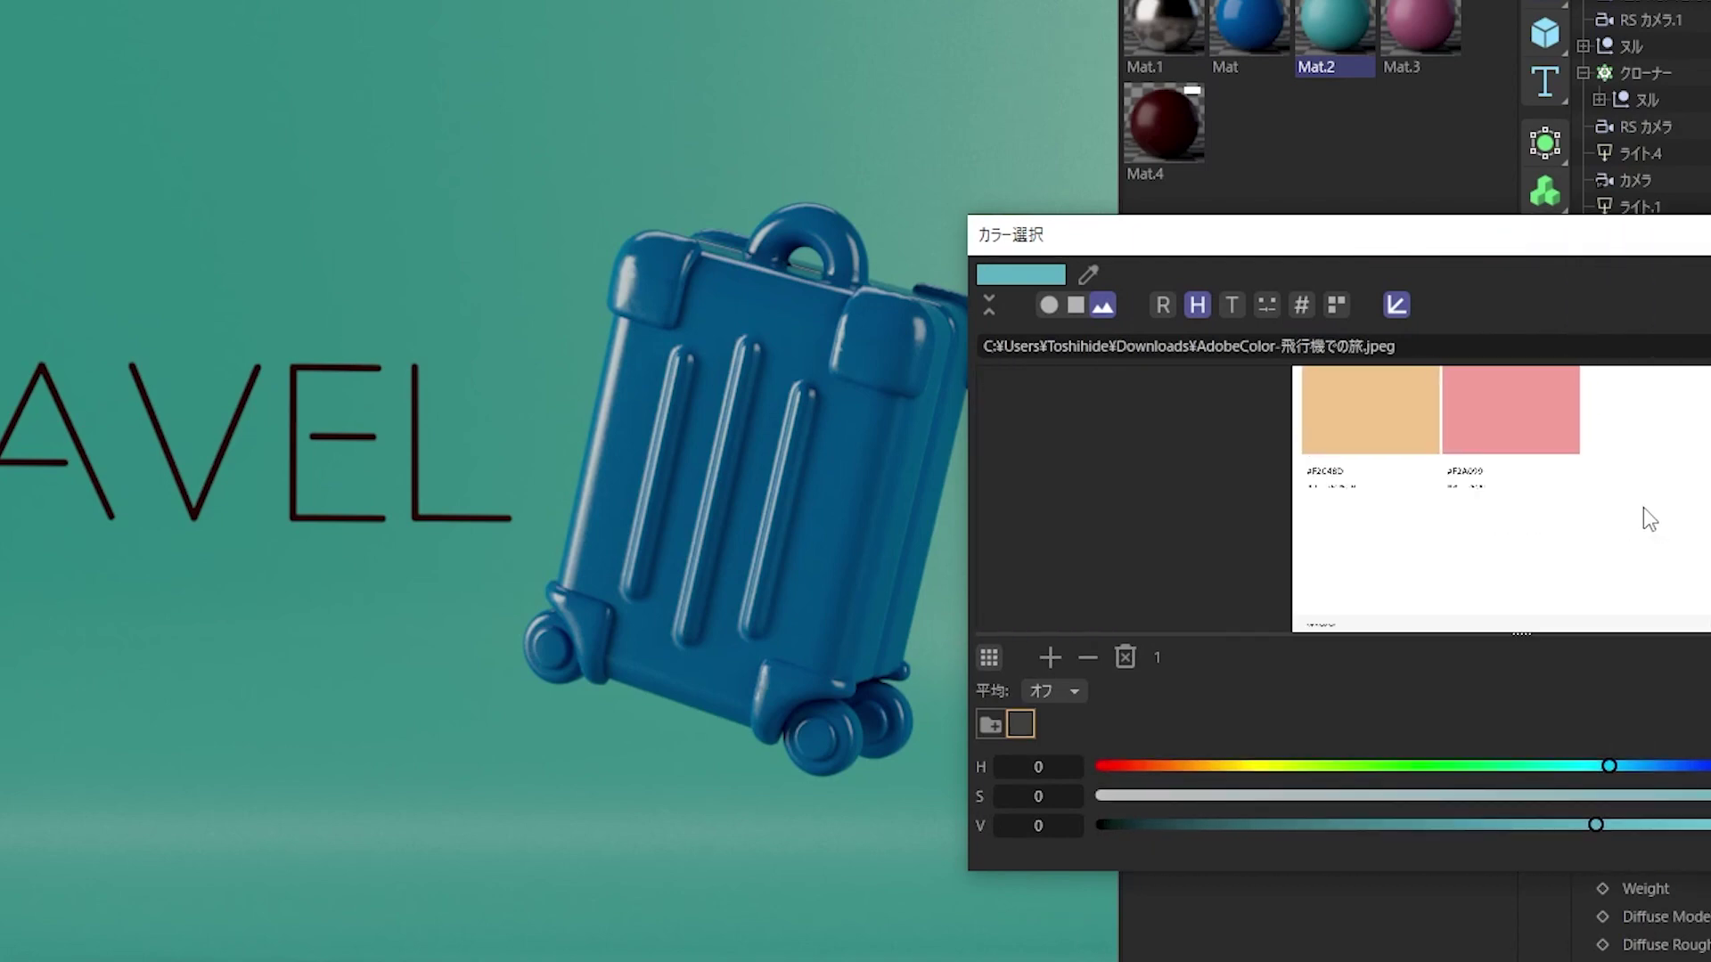
scroll(1644, 506, down, 2)
scroll(1643, 505, down, 2)
scroll(1641, 504, down, 2)
scroll(1642, 501, down, 1)
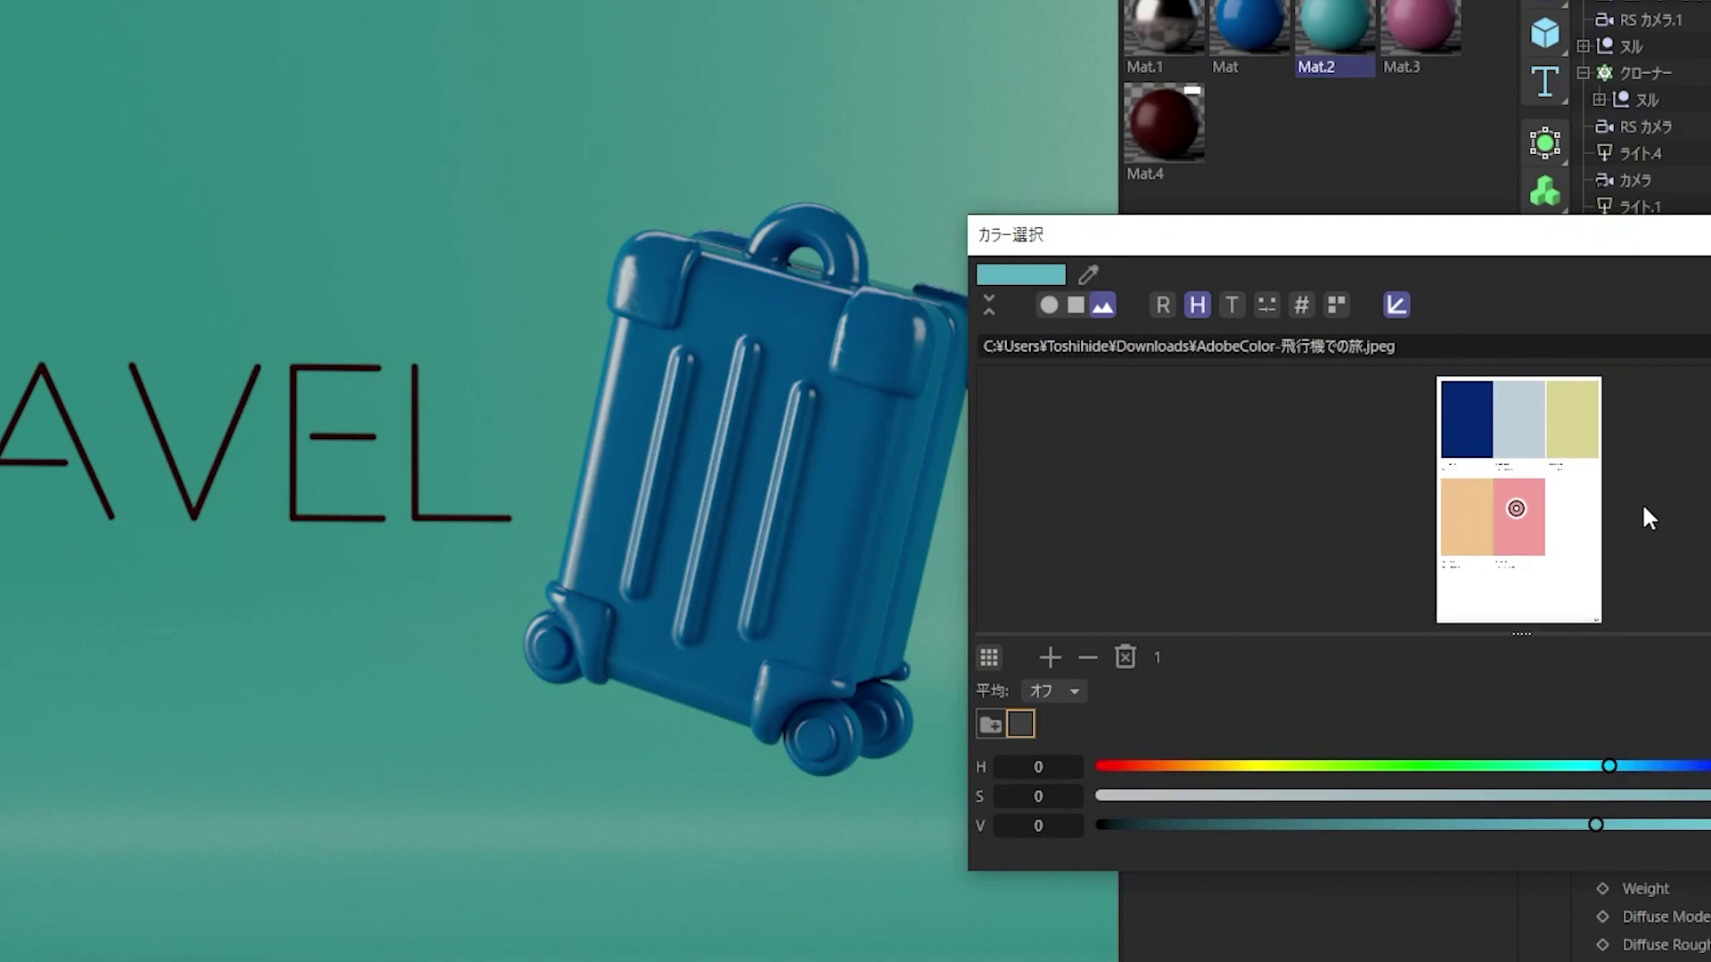
mouse_move(1517, 510)
mouse_down()
mouse_move(1459, 420)
mouse_move(1517, 414)
mouse_up()
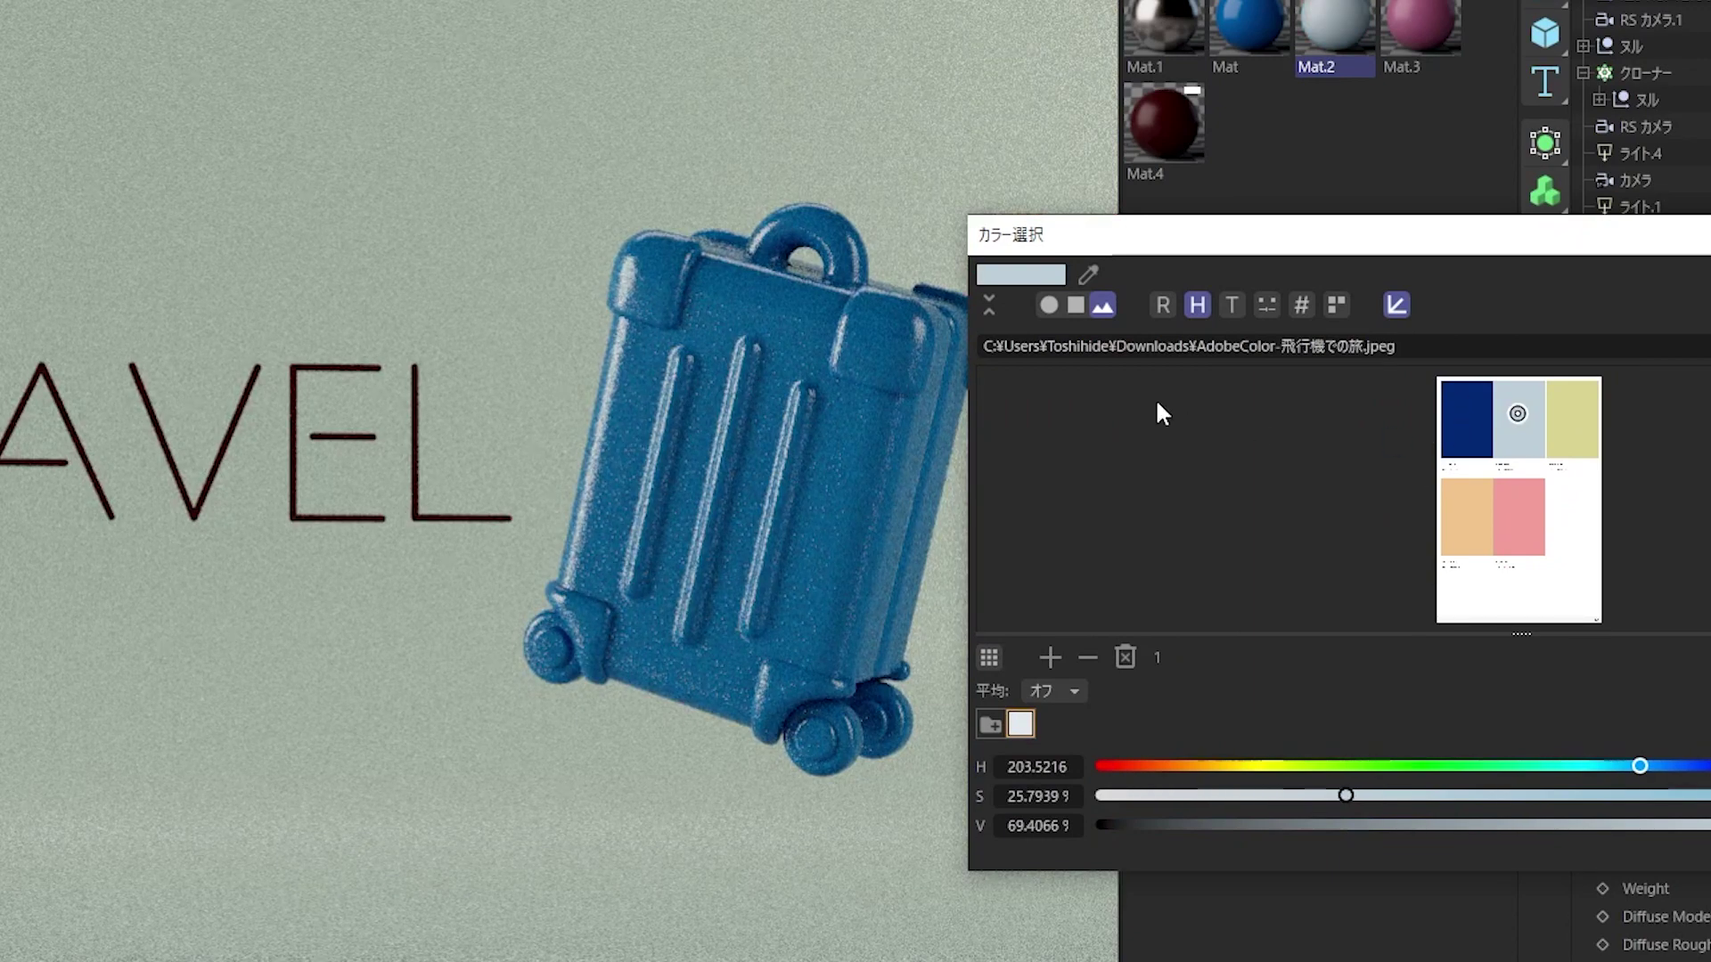
Add sample points on the navy, yellow, peach and pink patches of the palette image.
click(1061, 656)
drag(1516, 495, 1466, 416)
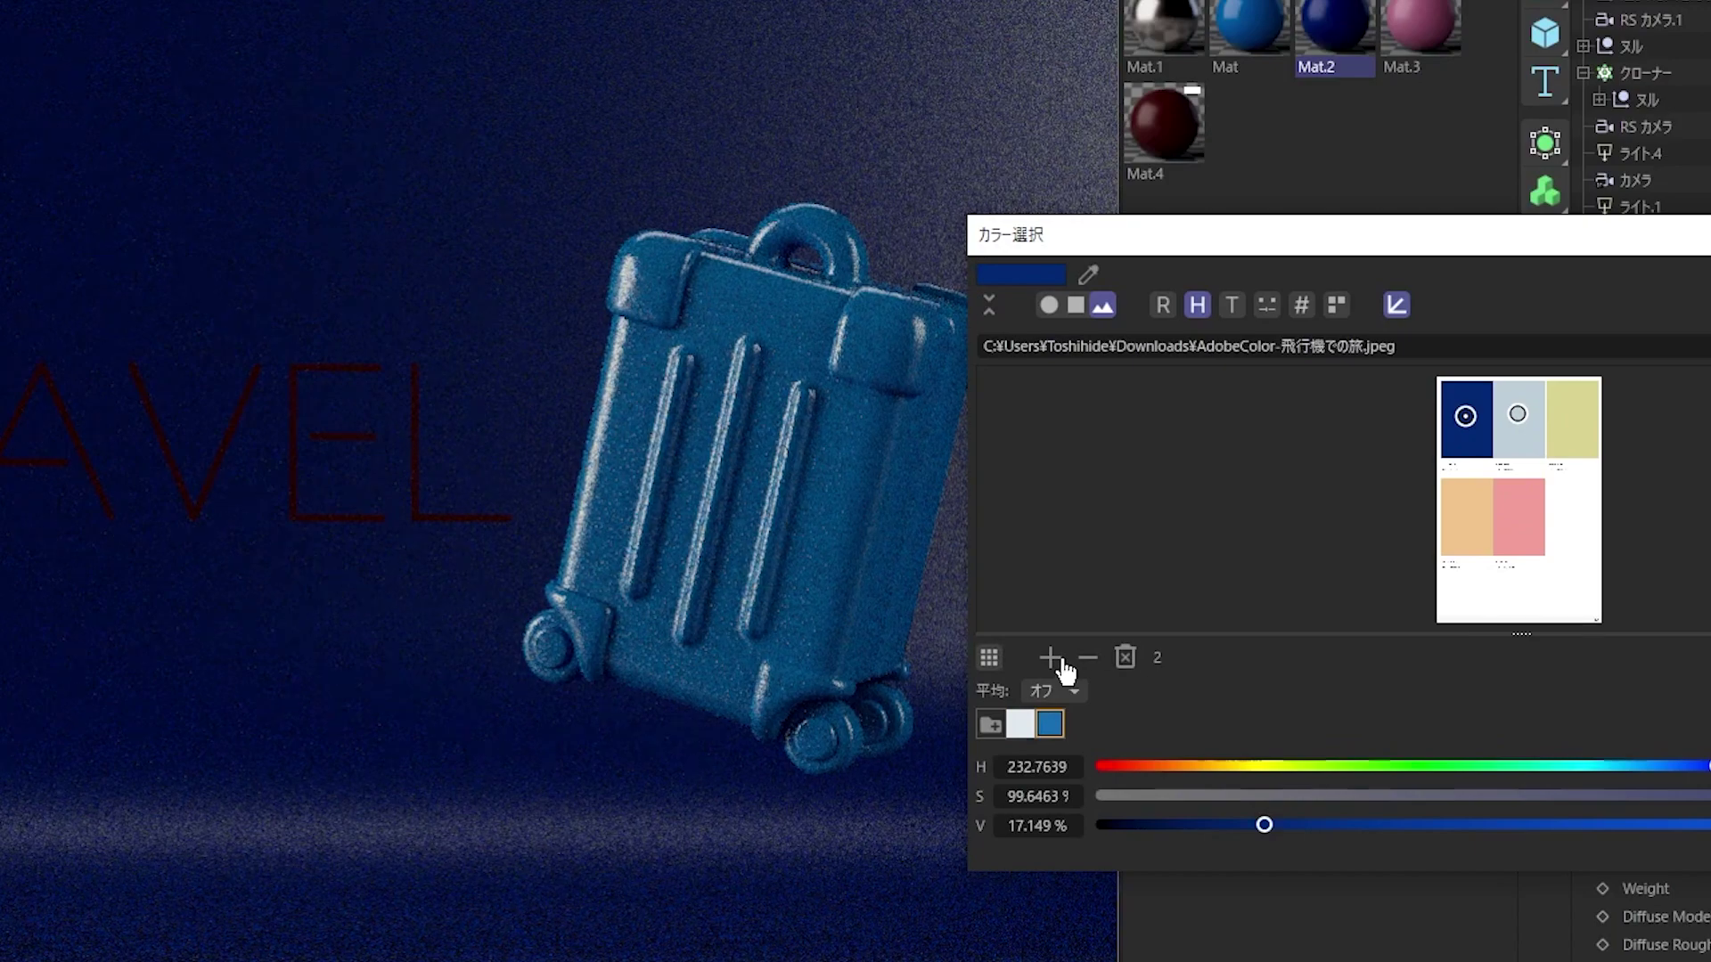
click(1051, 660)
drag(1511, 500, 1580, 424)
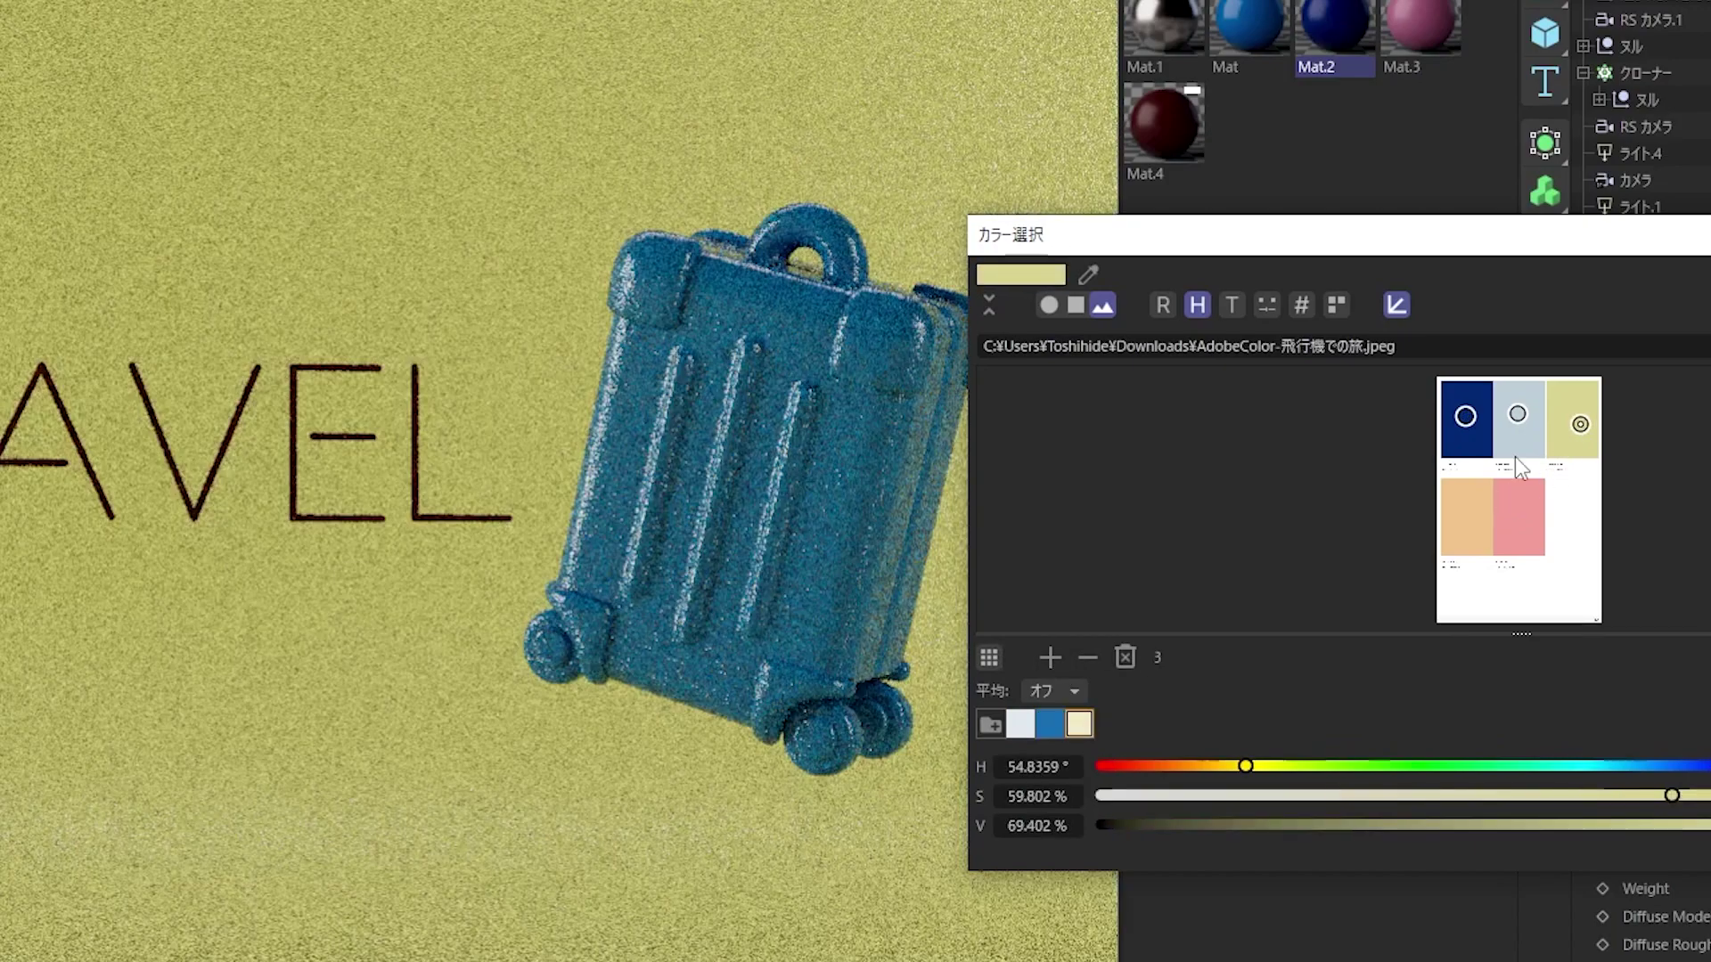
click(1061, 656)
drag(1519, 499, 1464, 505)
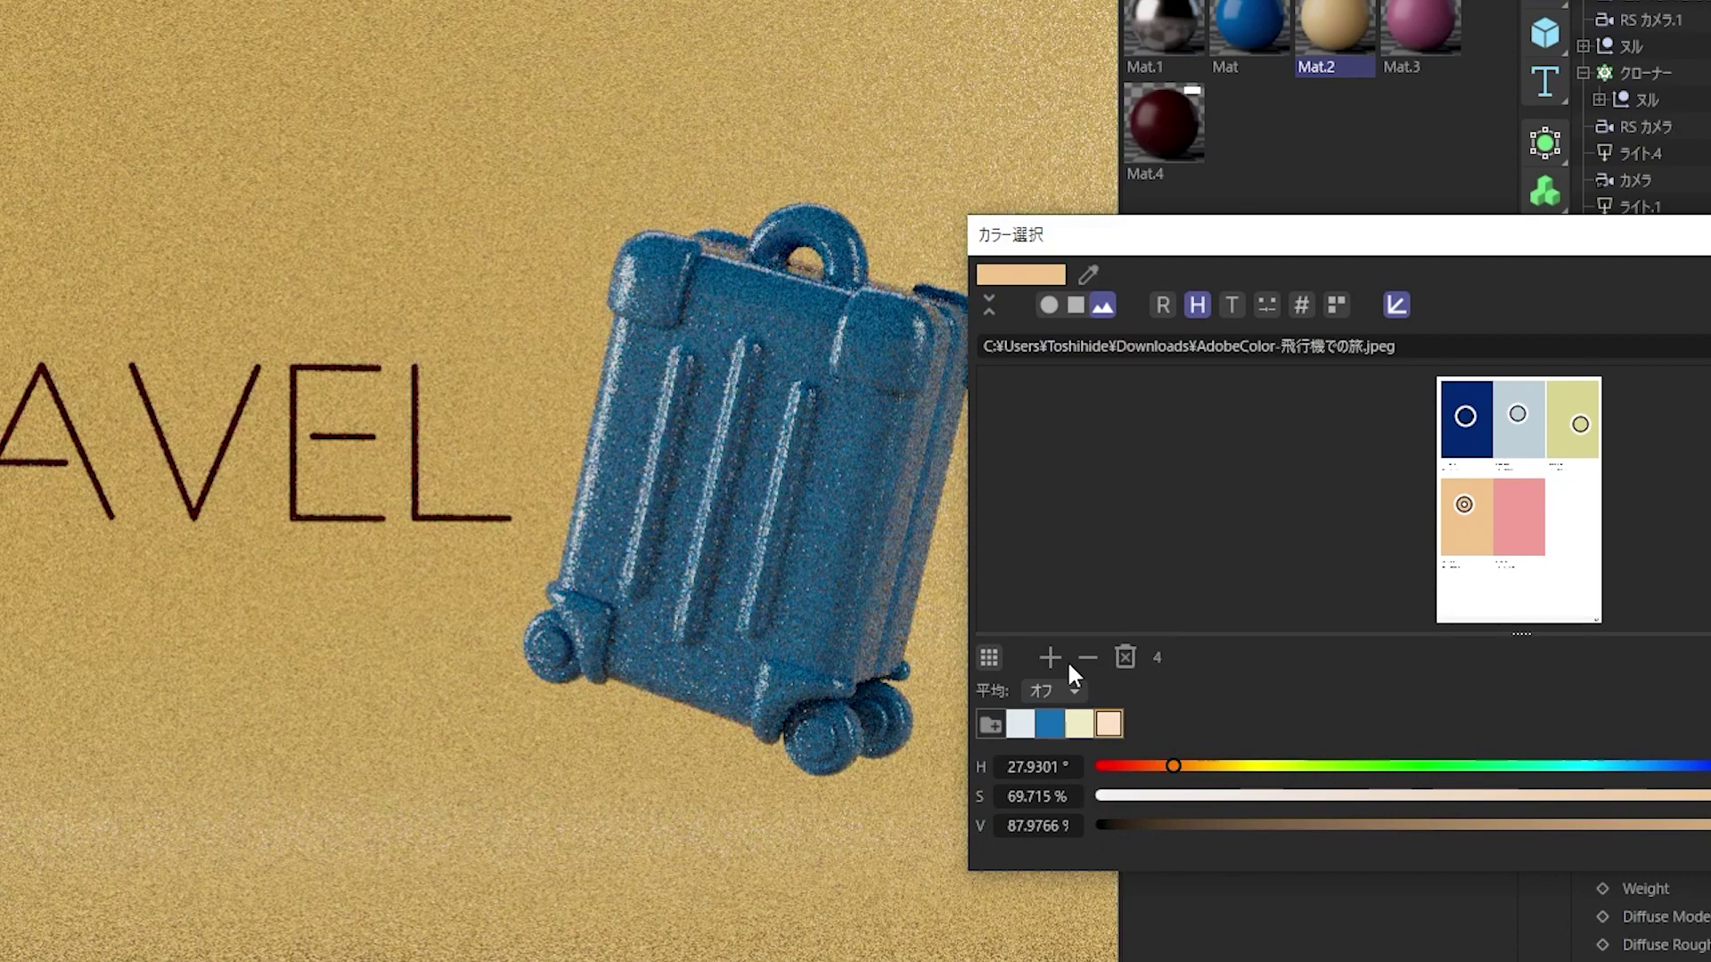
click(1051, 658)
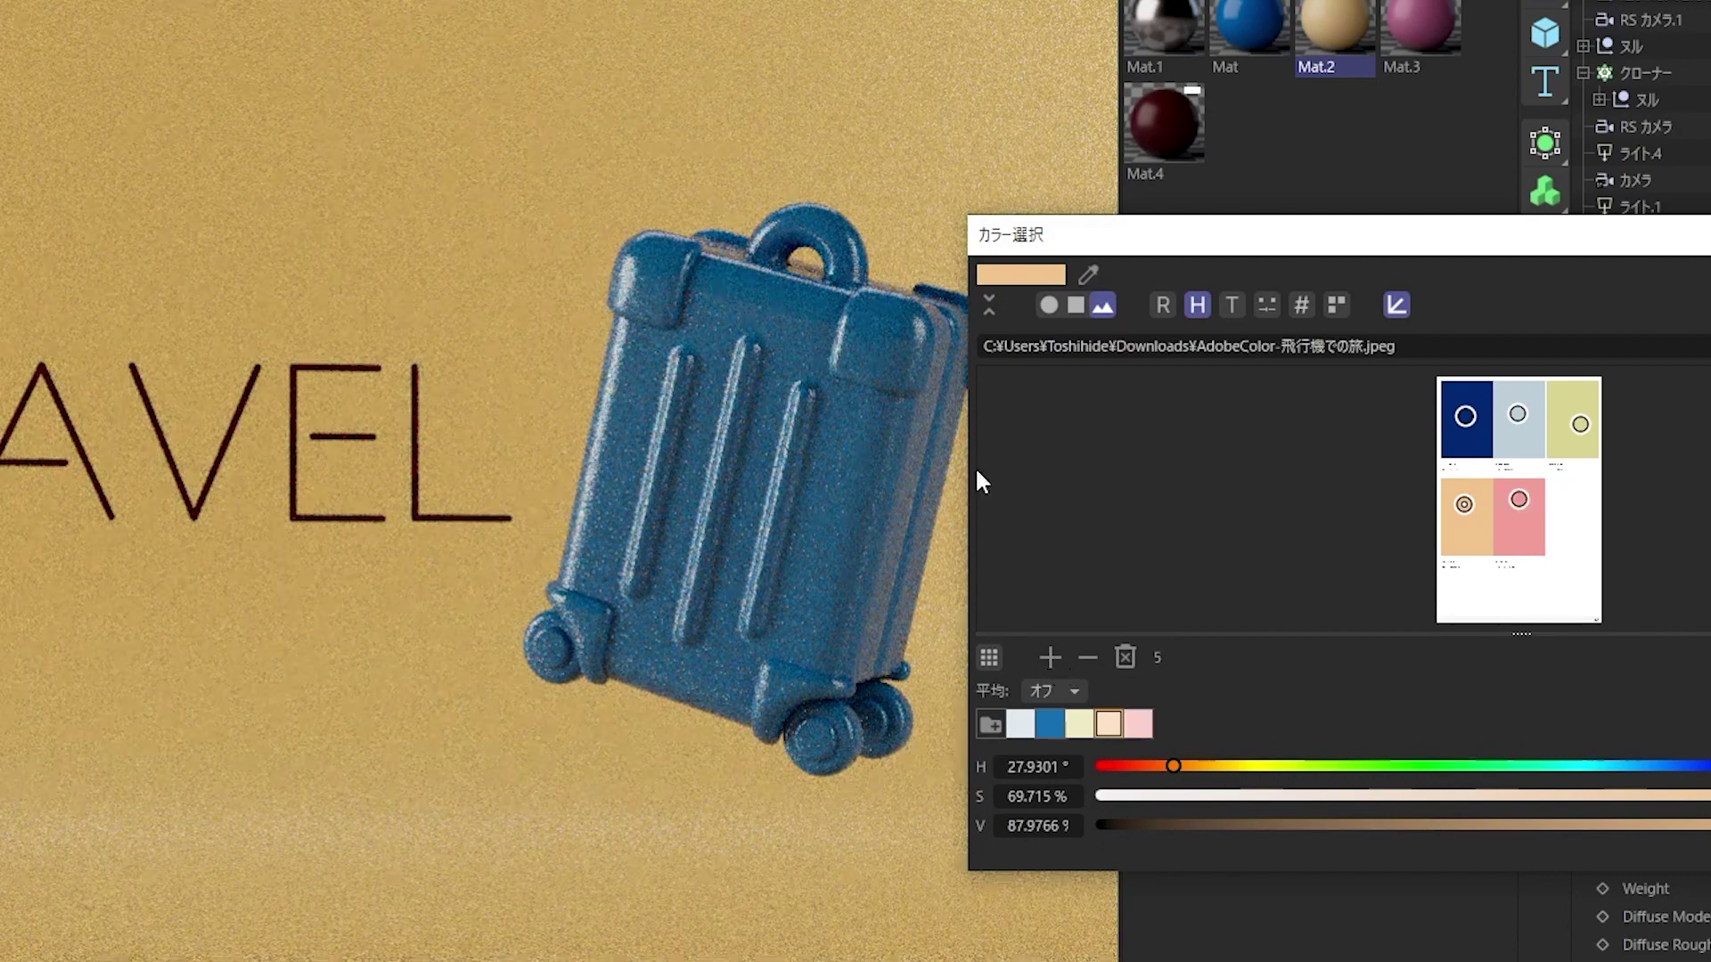
Create a swatch group from the five sampled colours and name it トラベル.
click(990, 729)
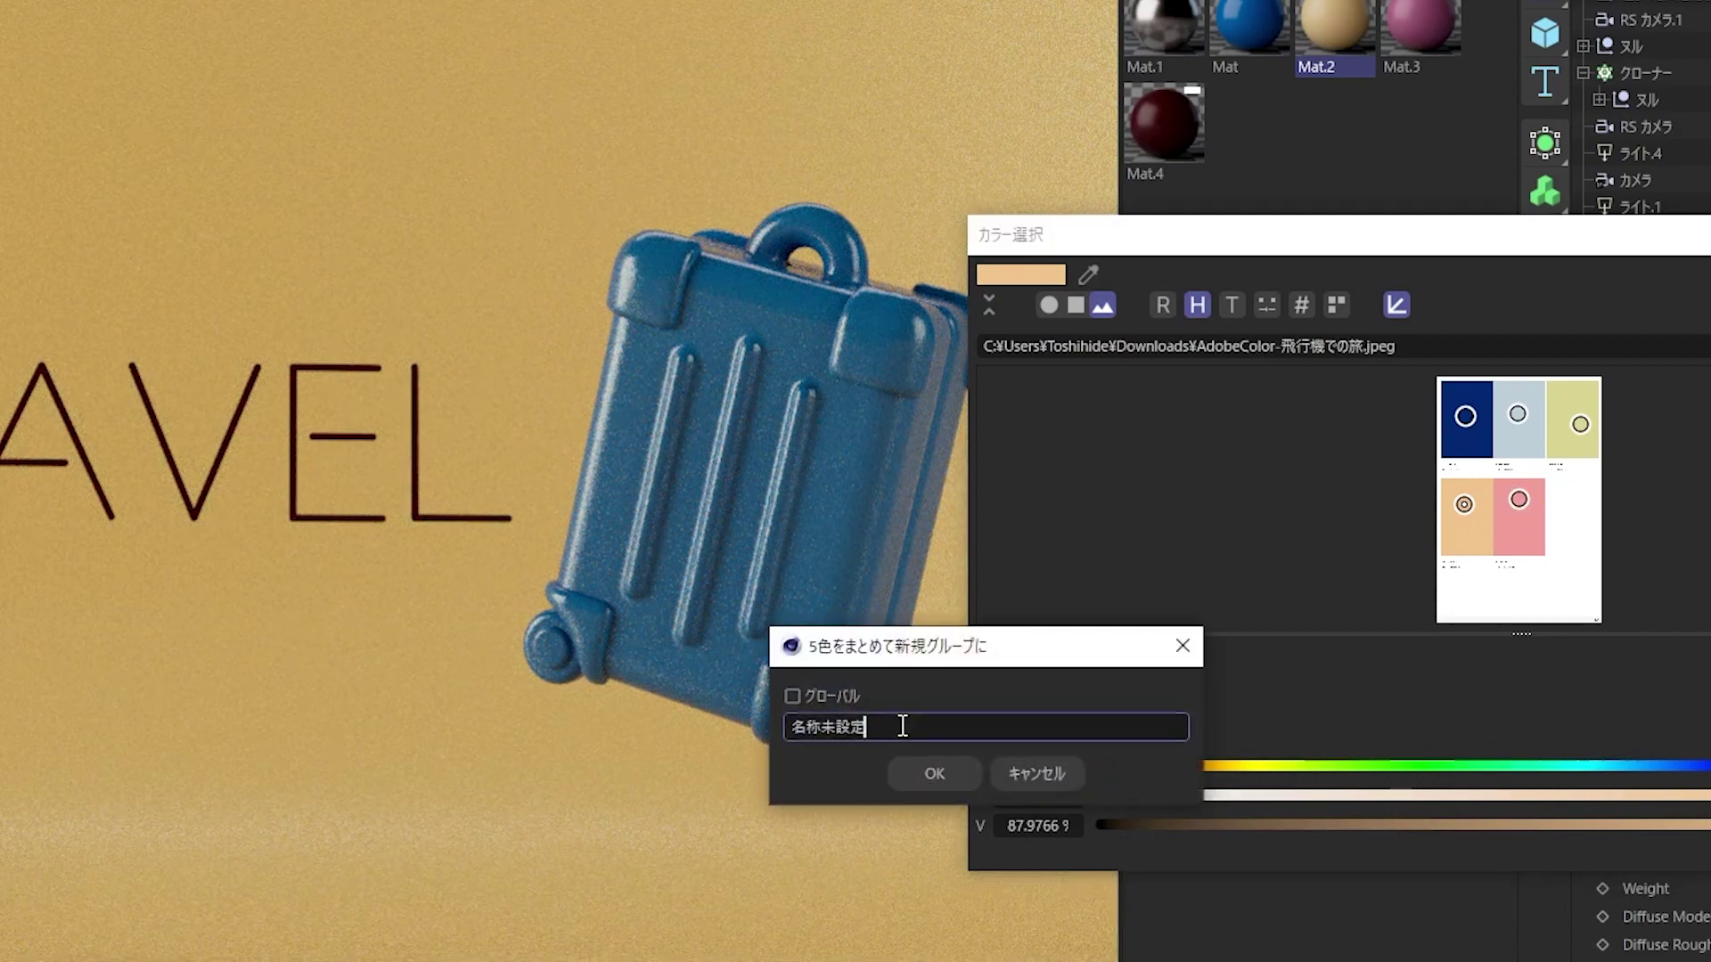
double_click(903, 726)
text(t)
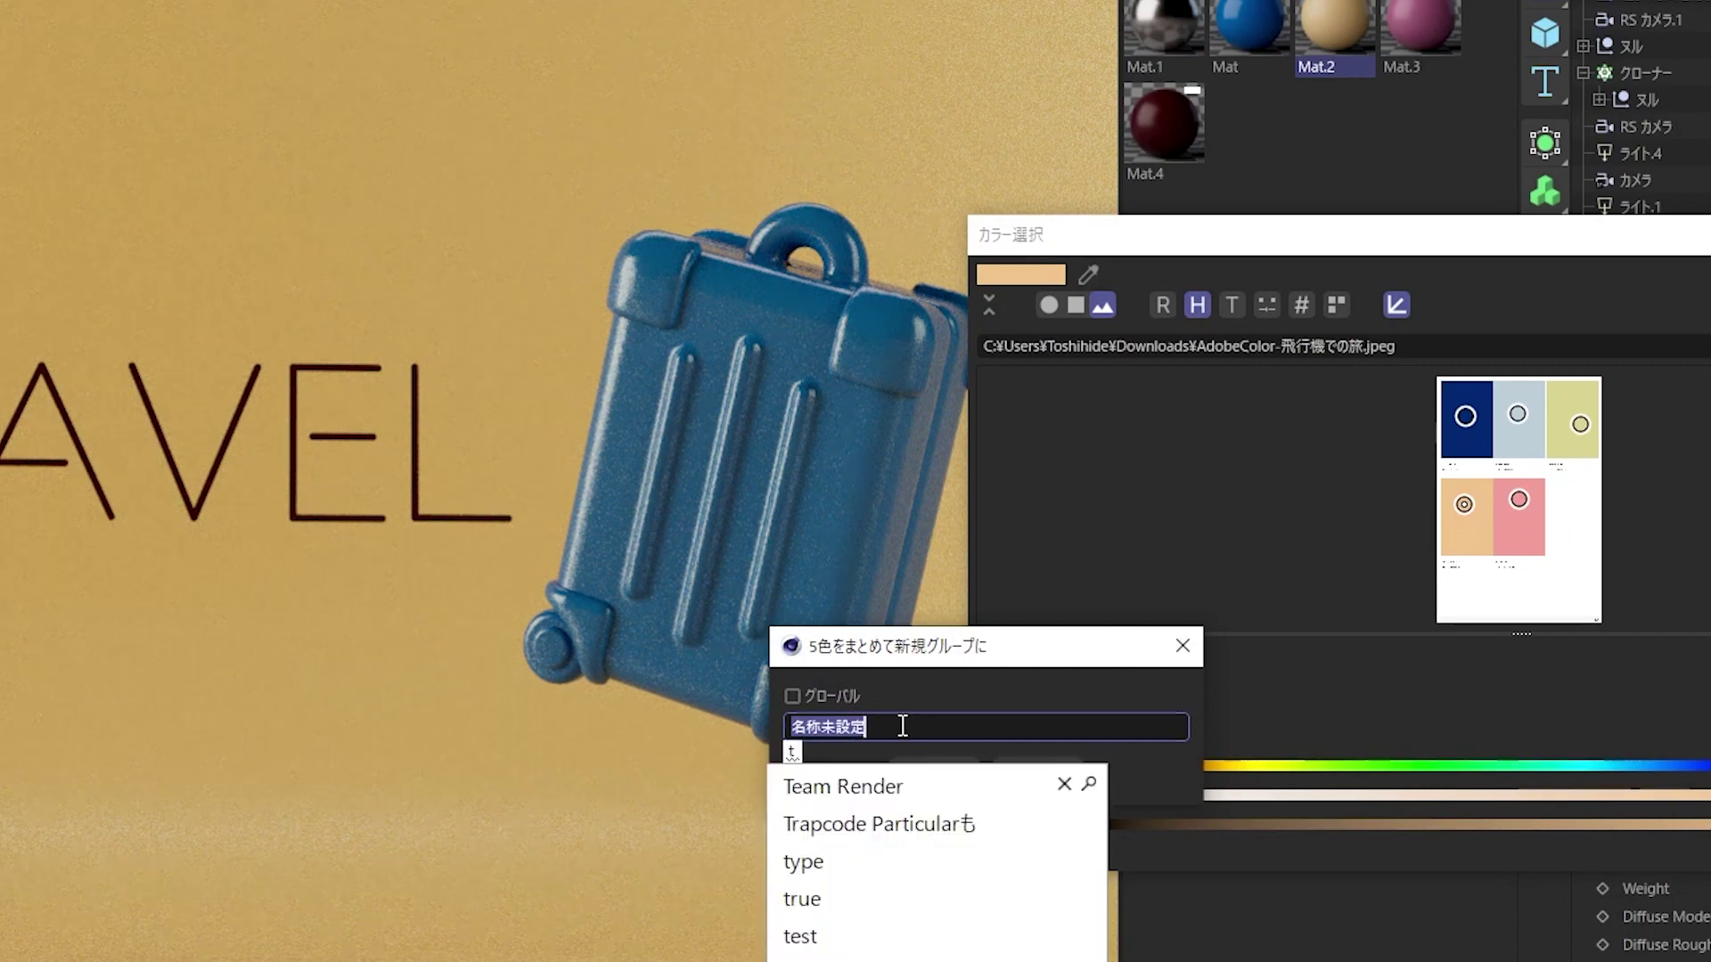
text(orab)
key(Tab)
key(Return)
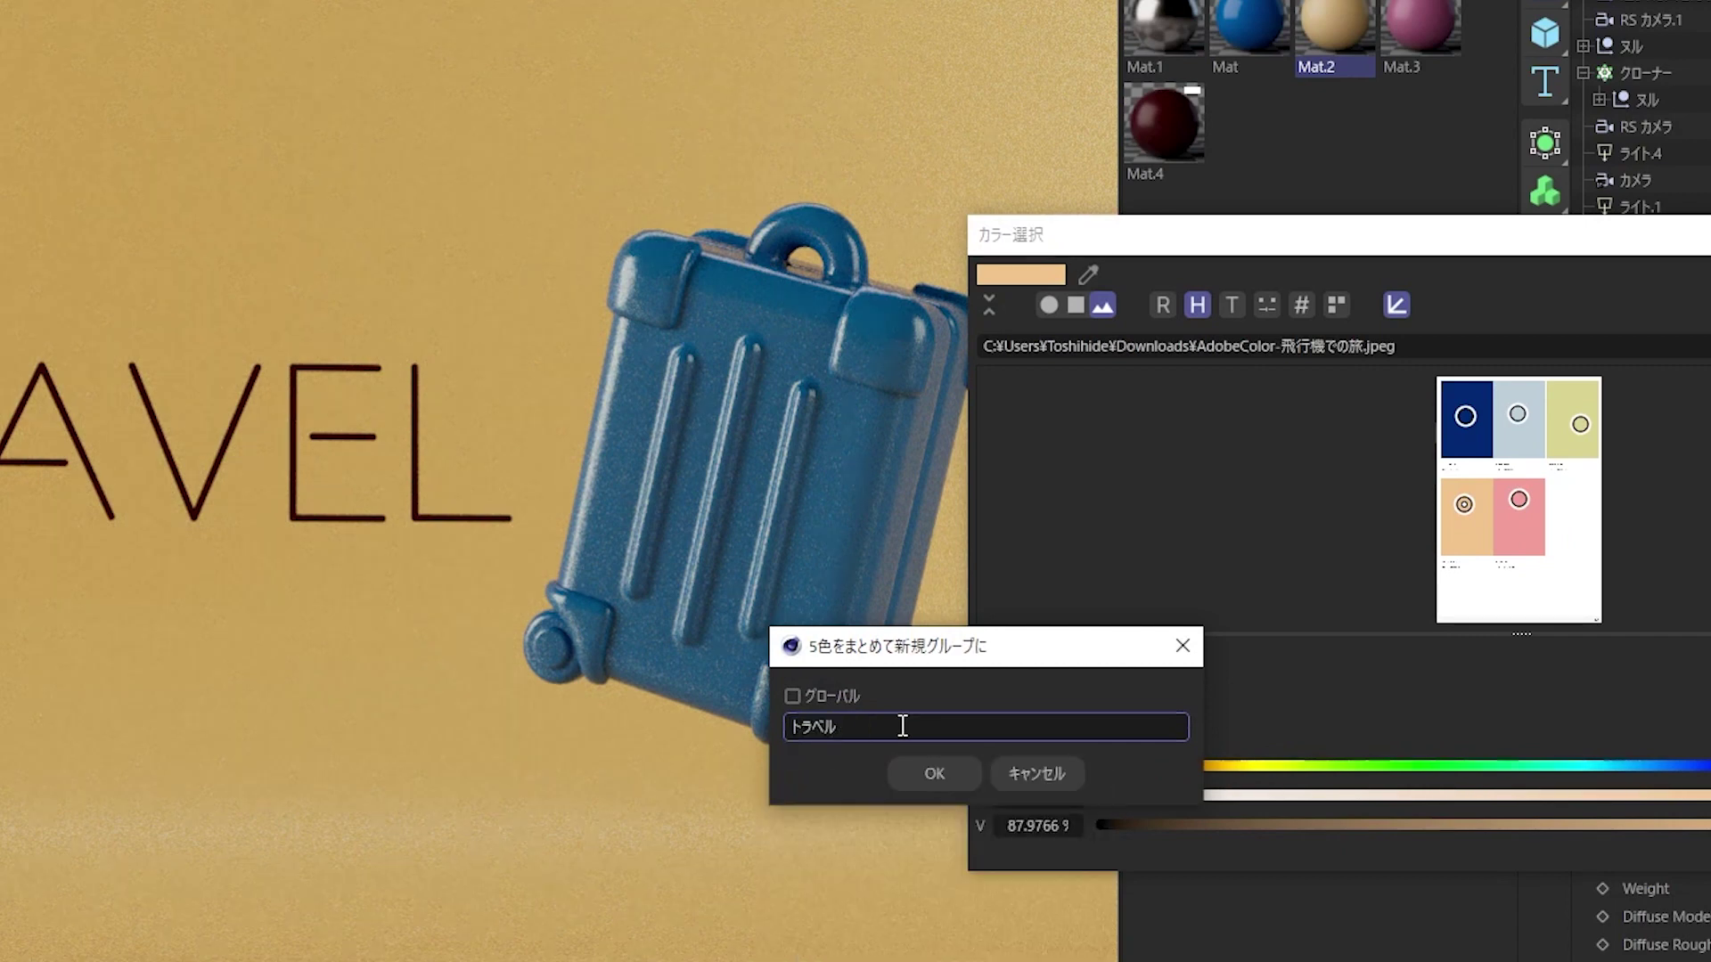
click(960, 767)
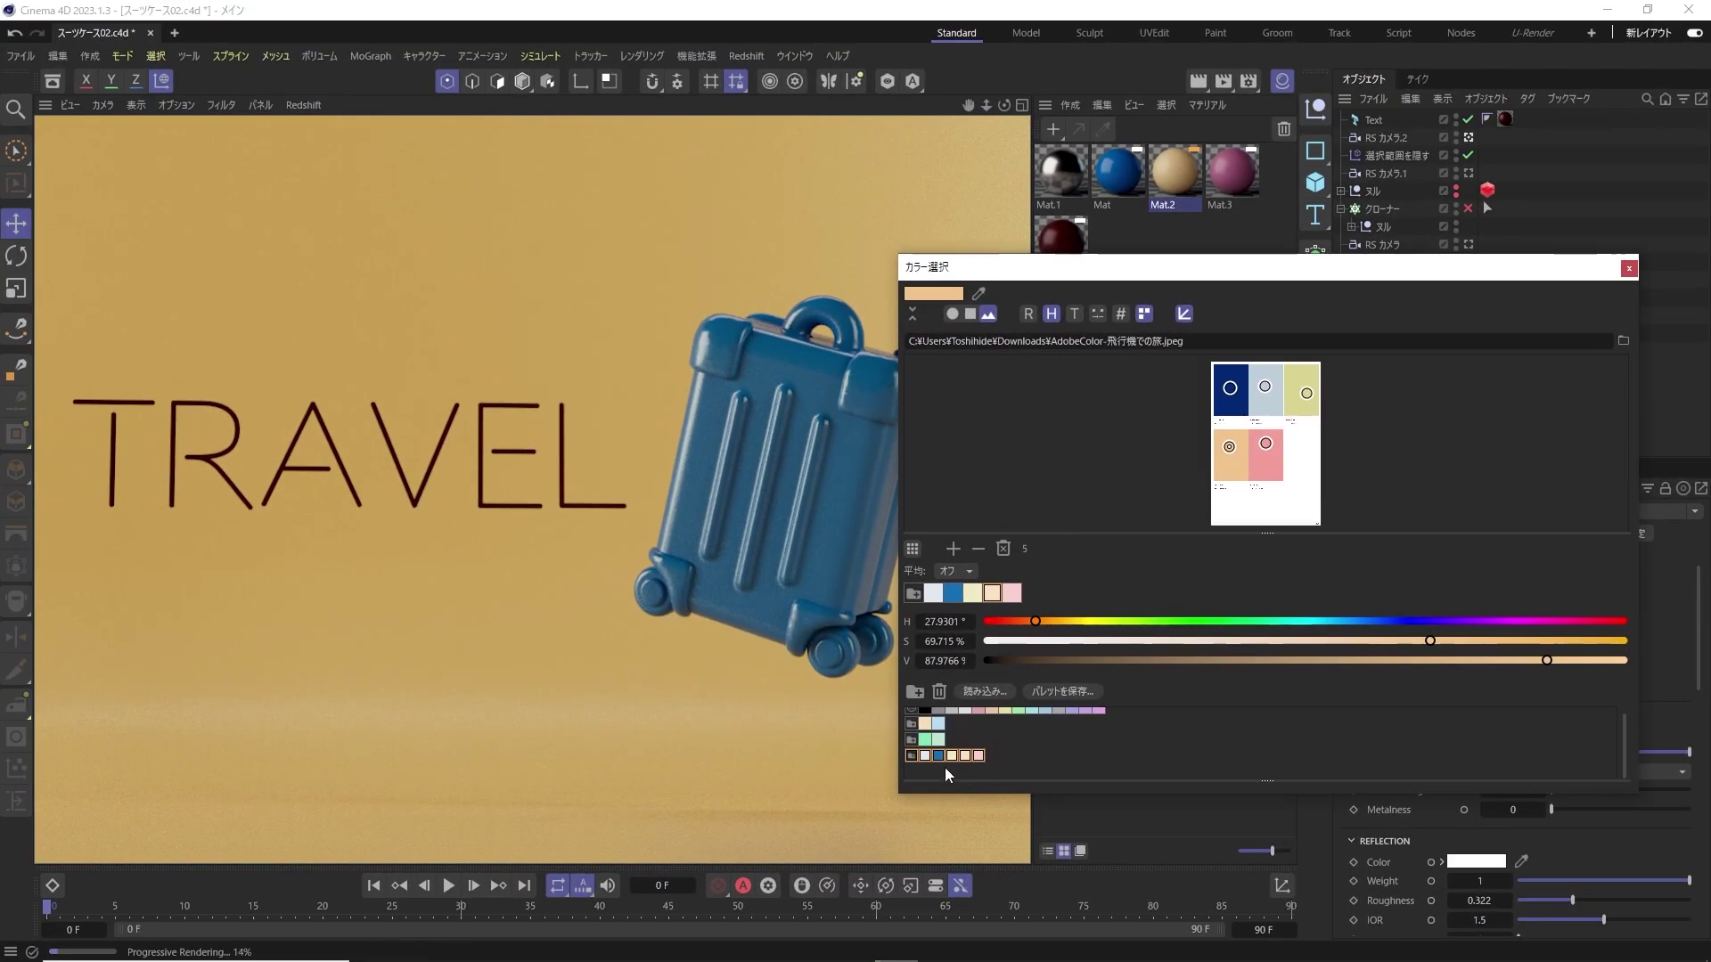
Try the yellow and pink swatches on the backdrop, settling on the first pale colour.
click(952, 756)
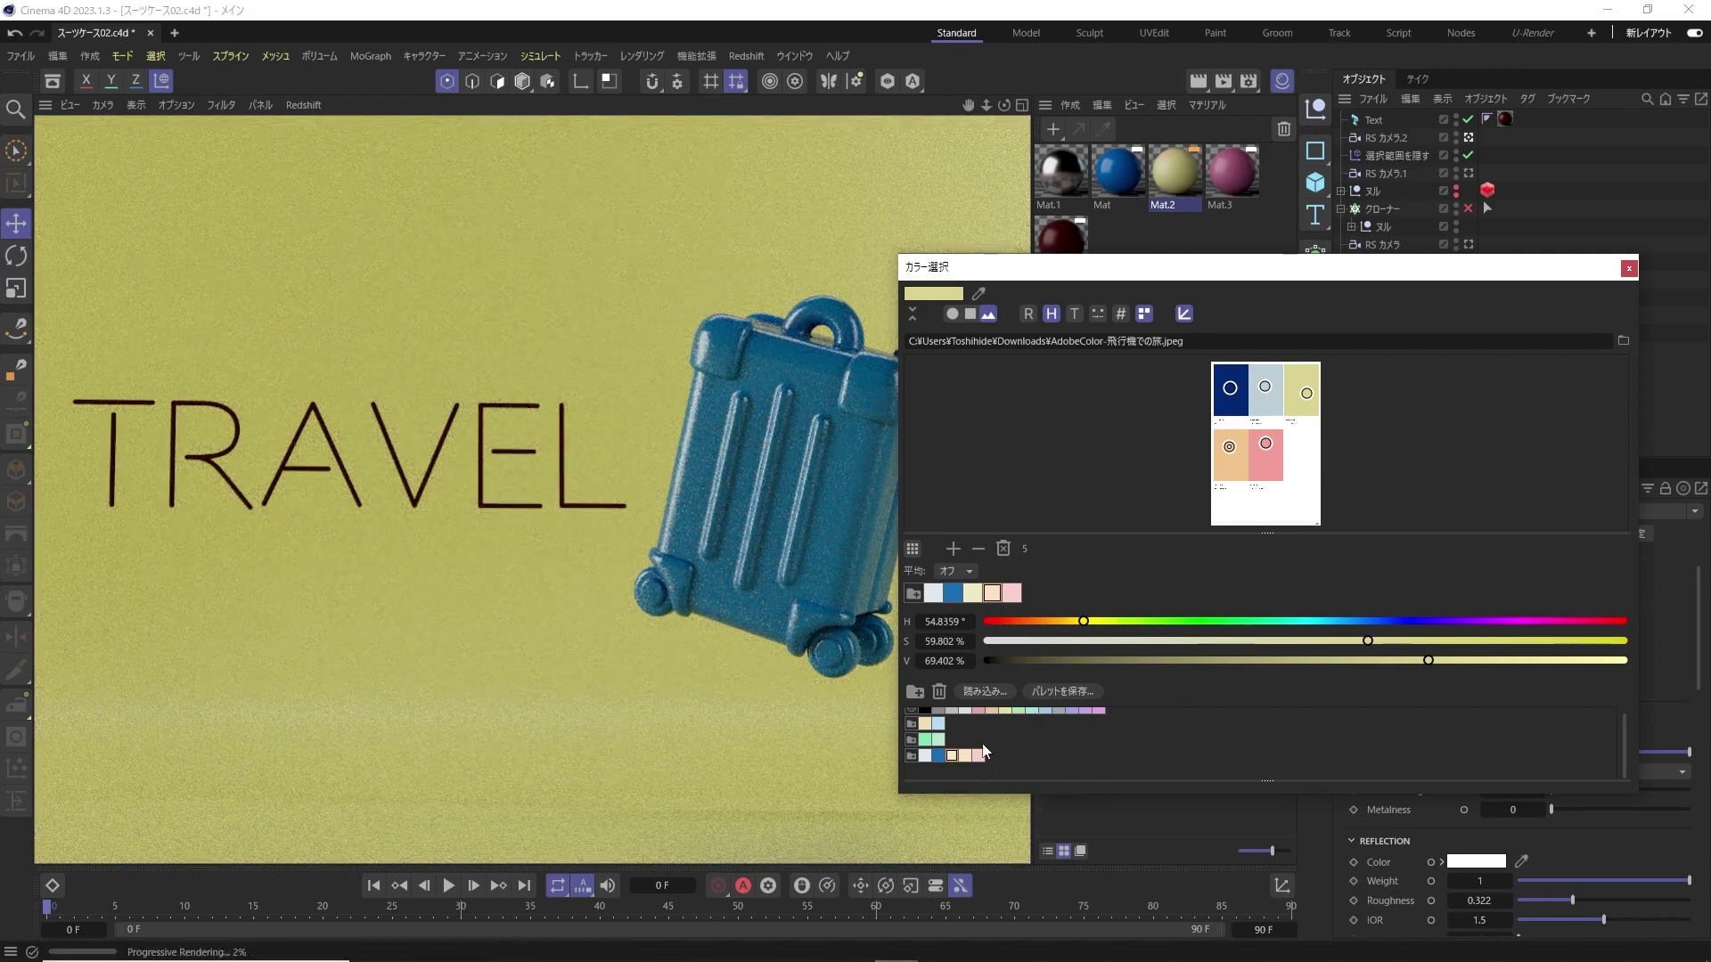
click(979, 757)
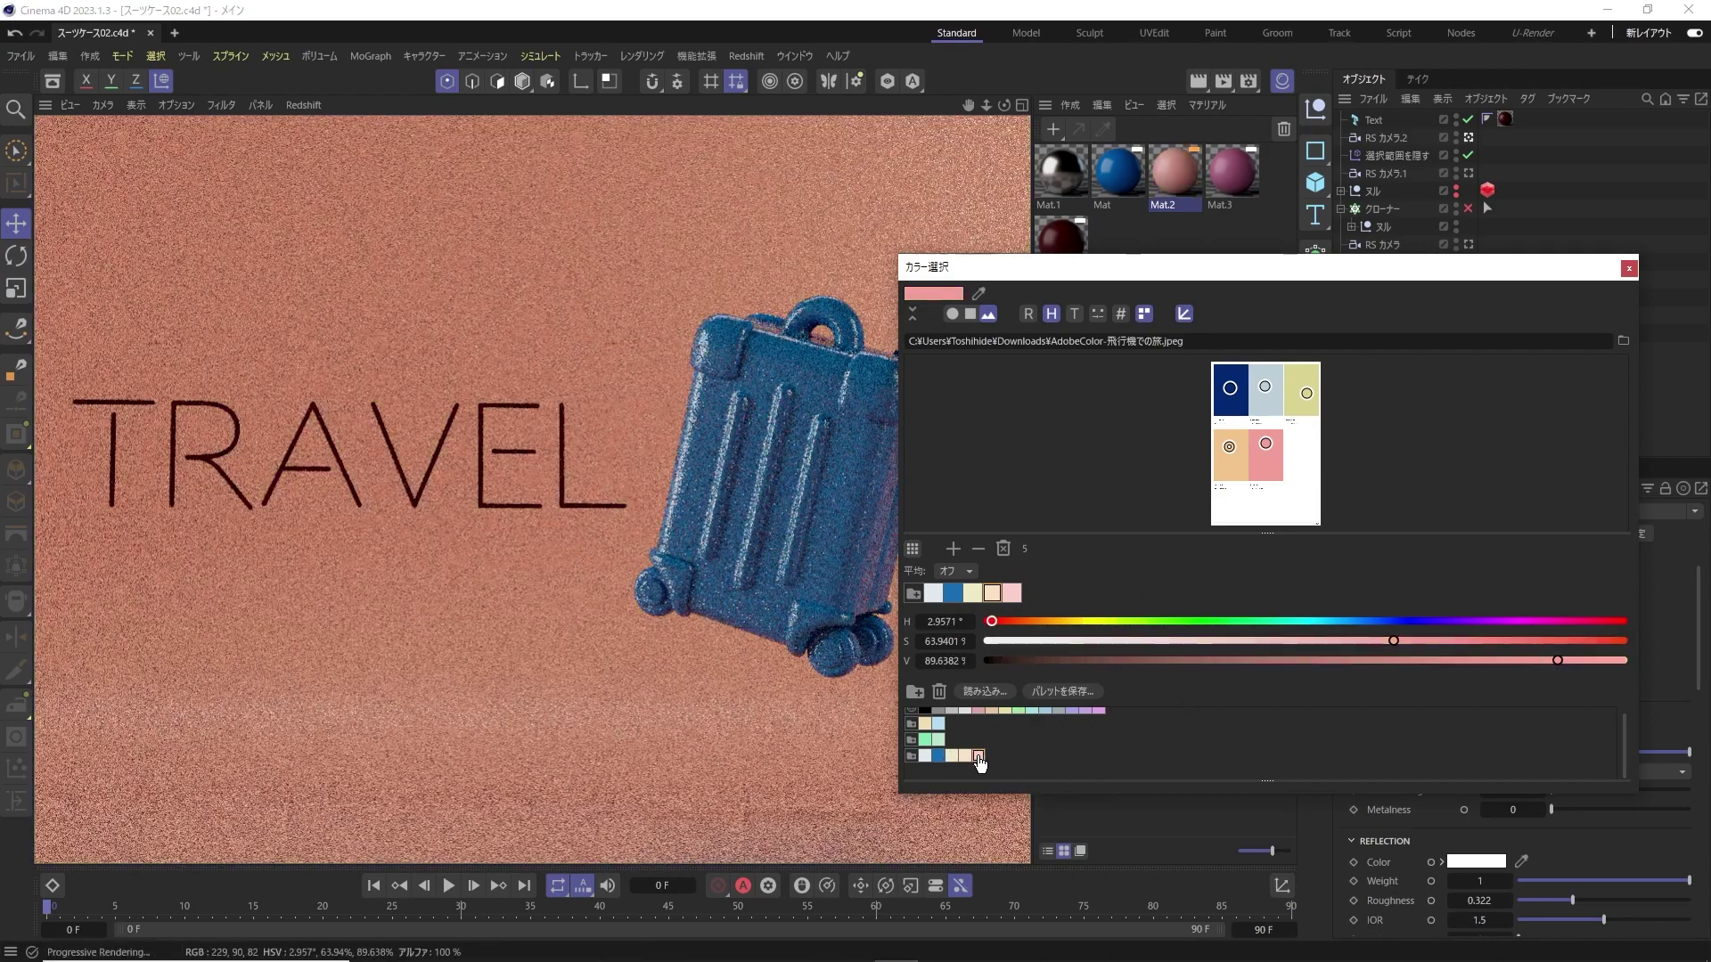
click(951, 756)
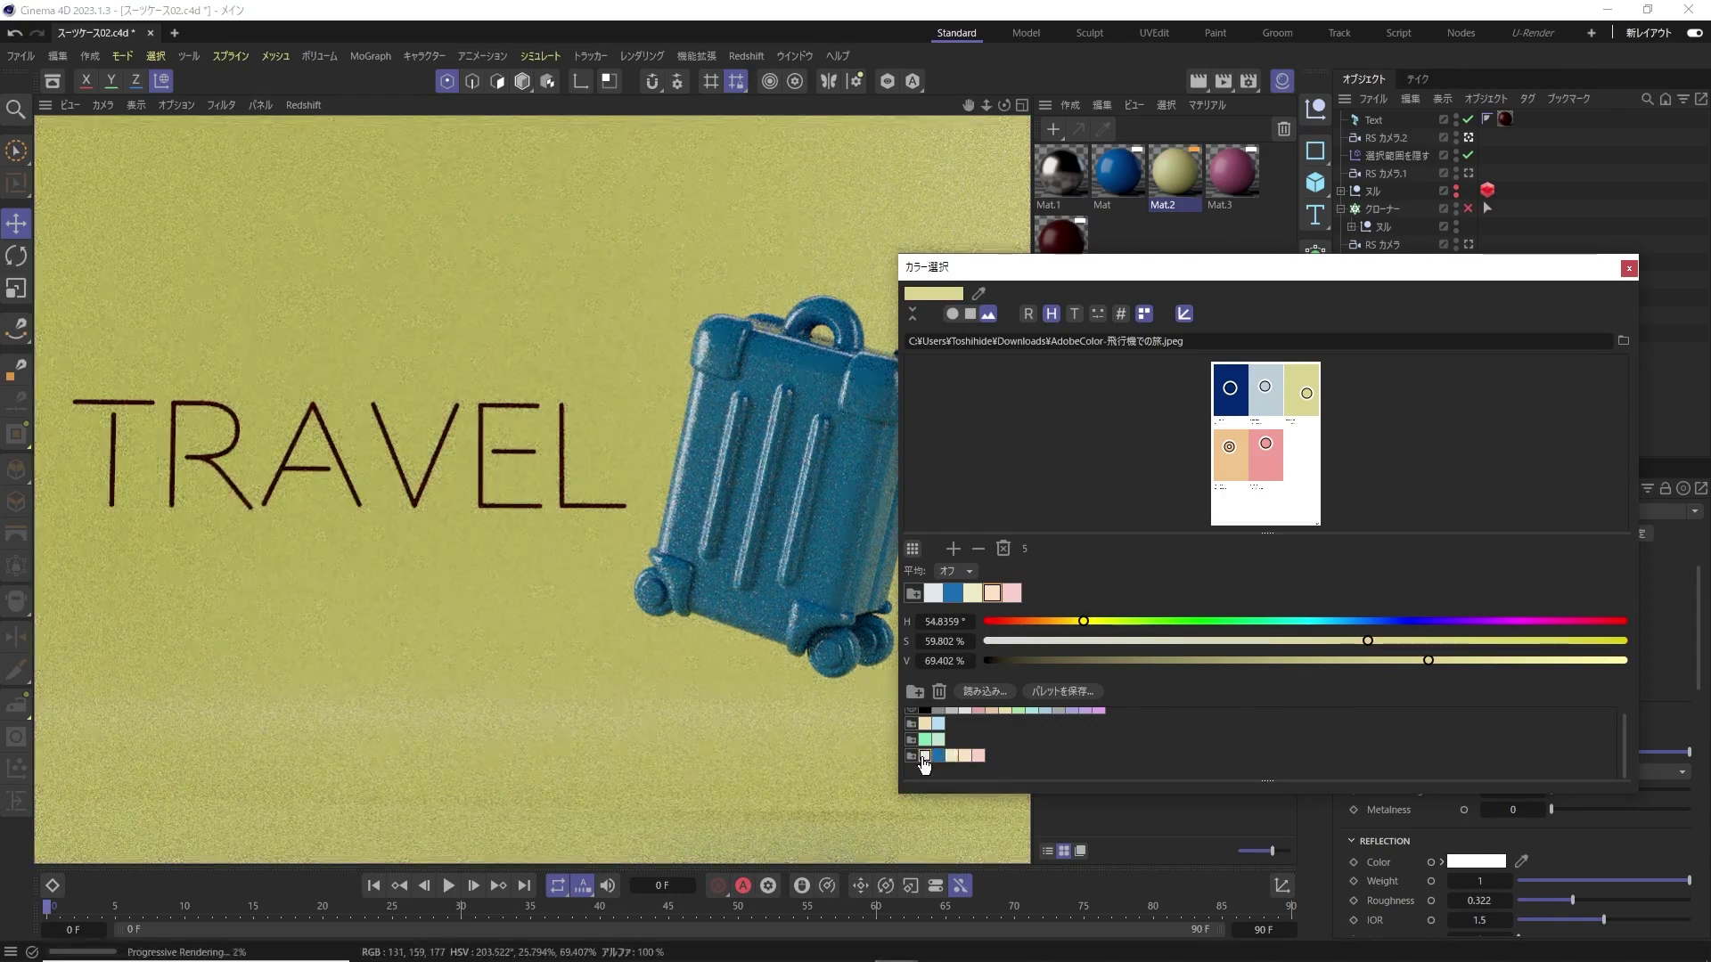
click(924, 758)
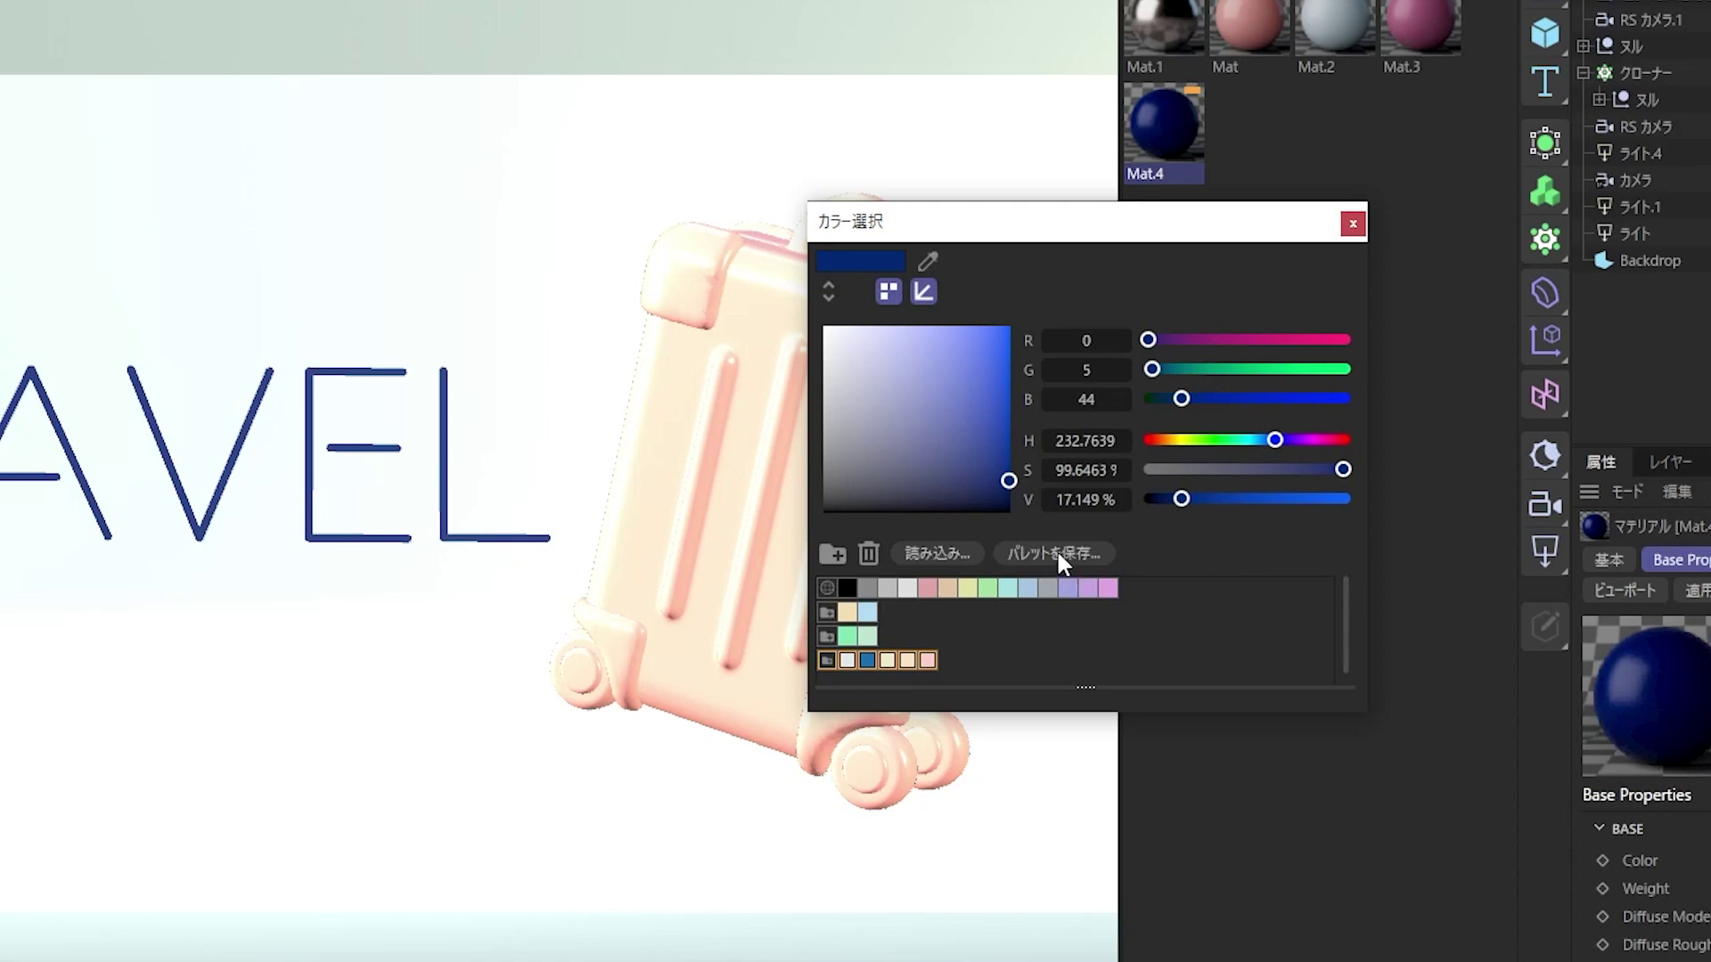
Save the palette as a Color Swatch preset named トラベル.
click(1056, 553)
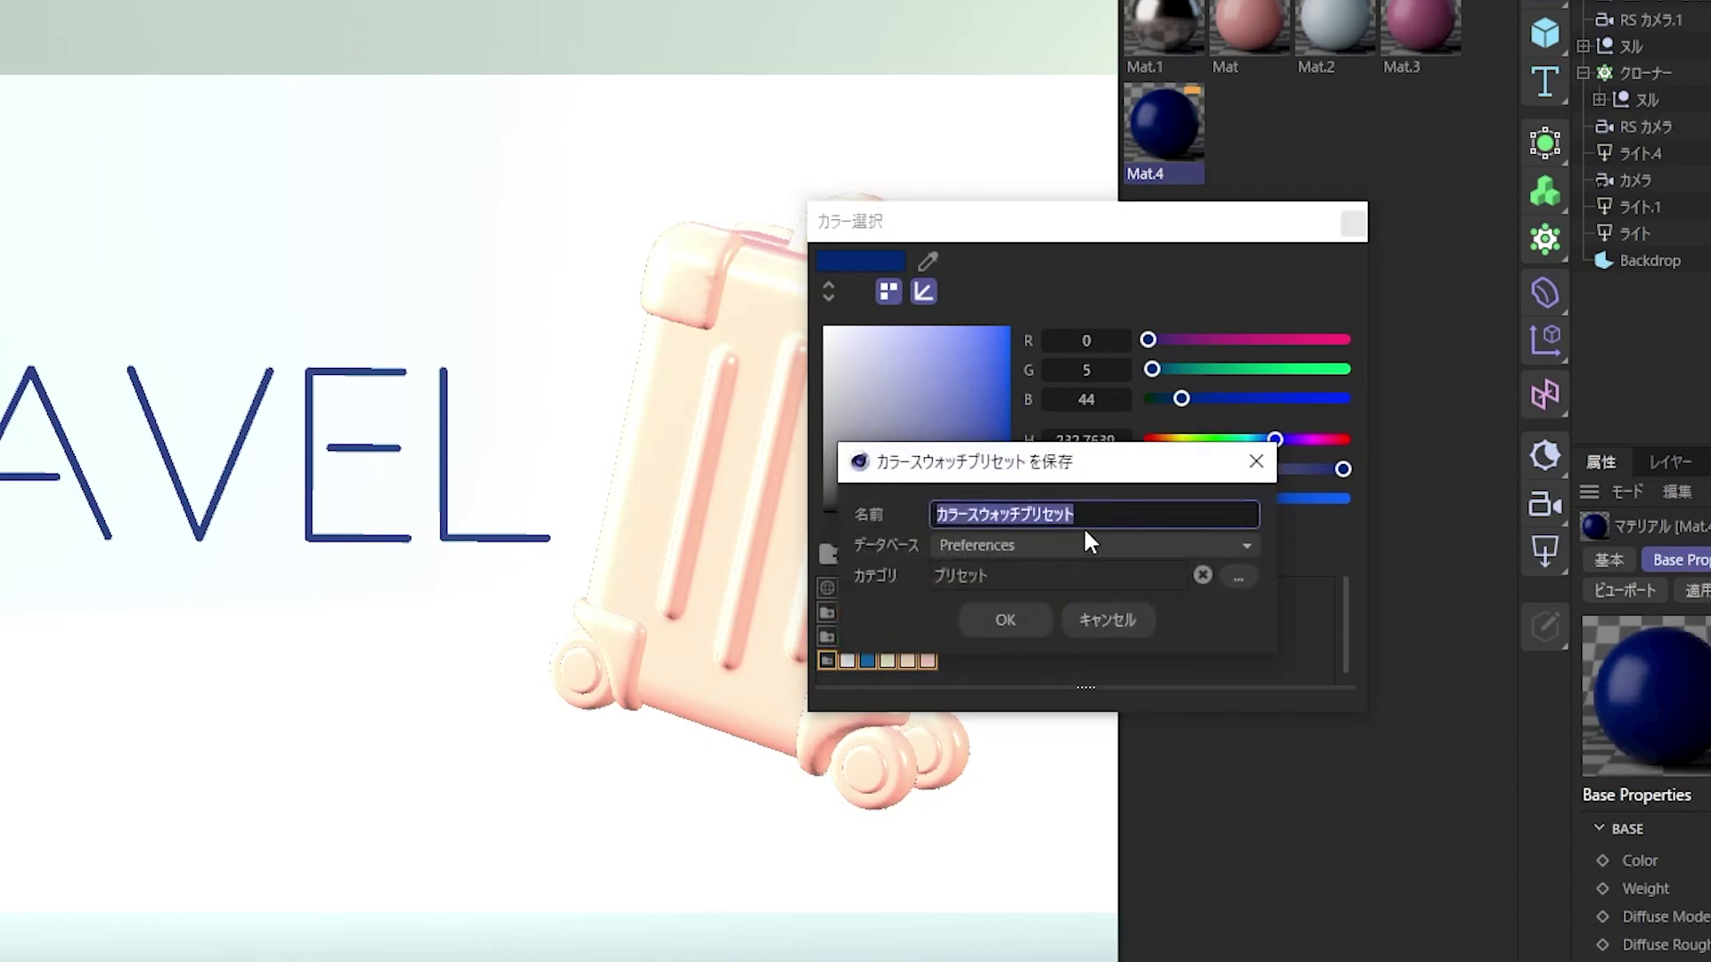
text(トラベル)
key(Return)
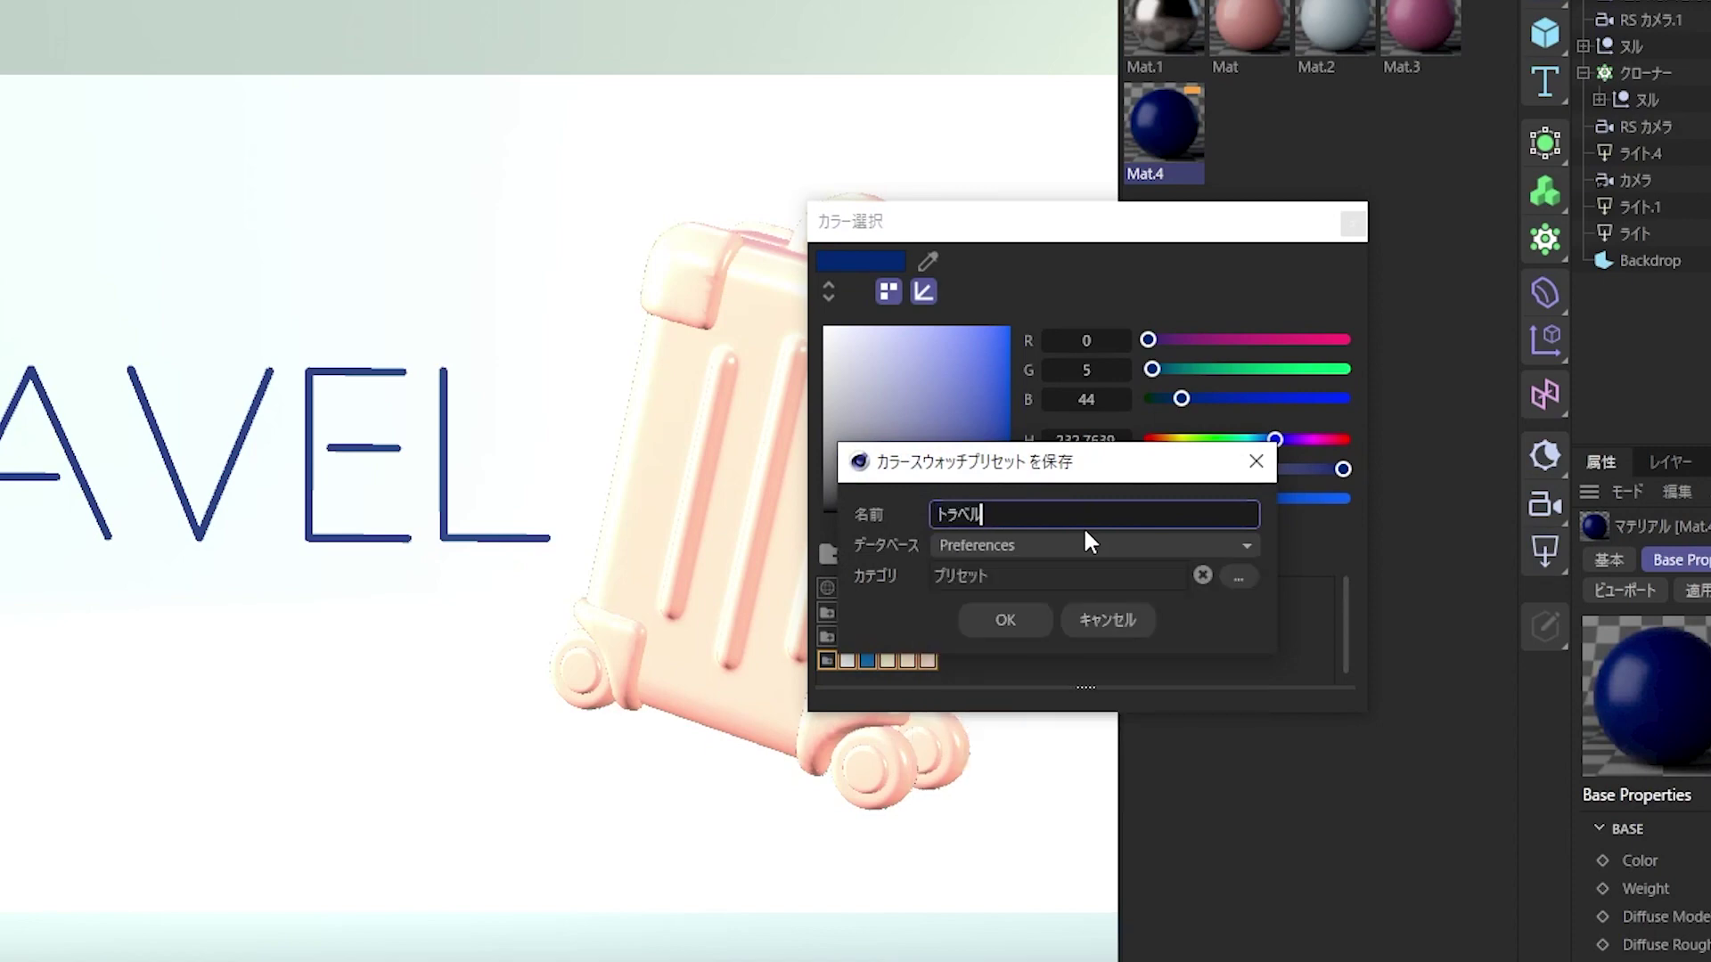
click(1016, 617)
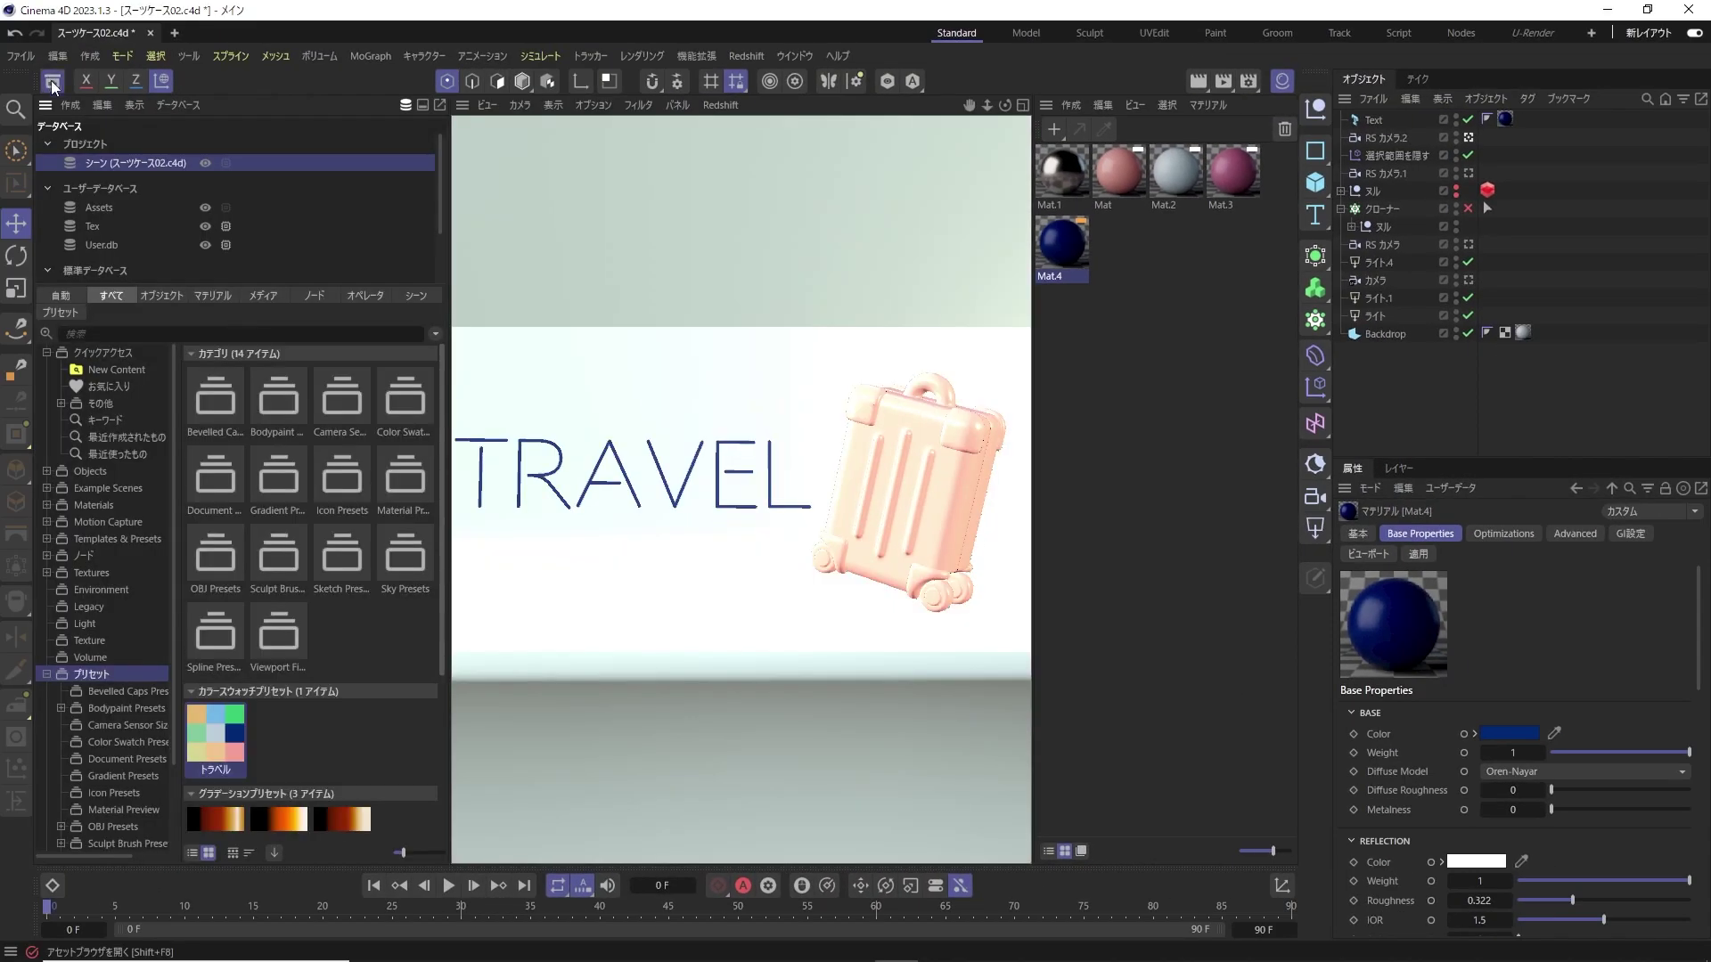
Scroll the Asset Browser presets to the トラベル entry under Color Swatch Presets.
scroll(104, 561, down, 3)
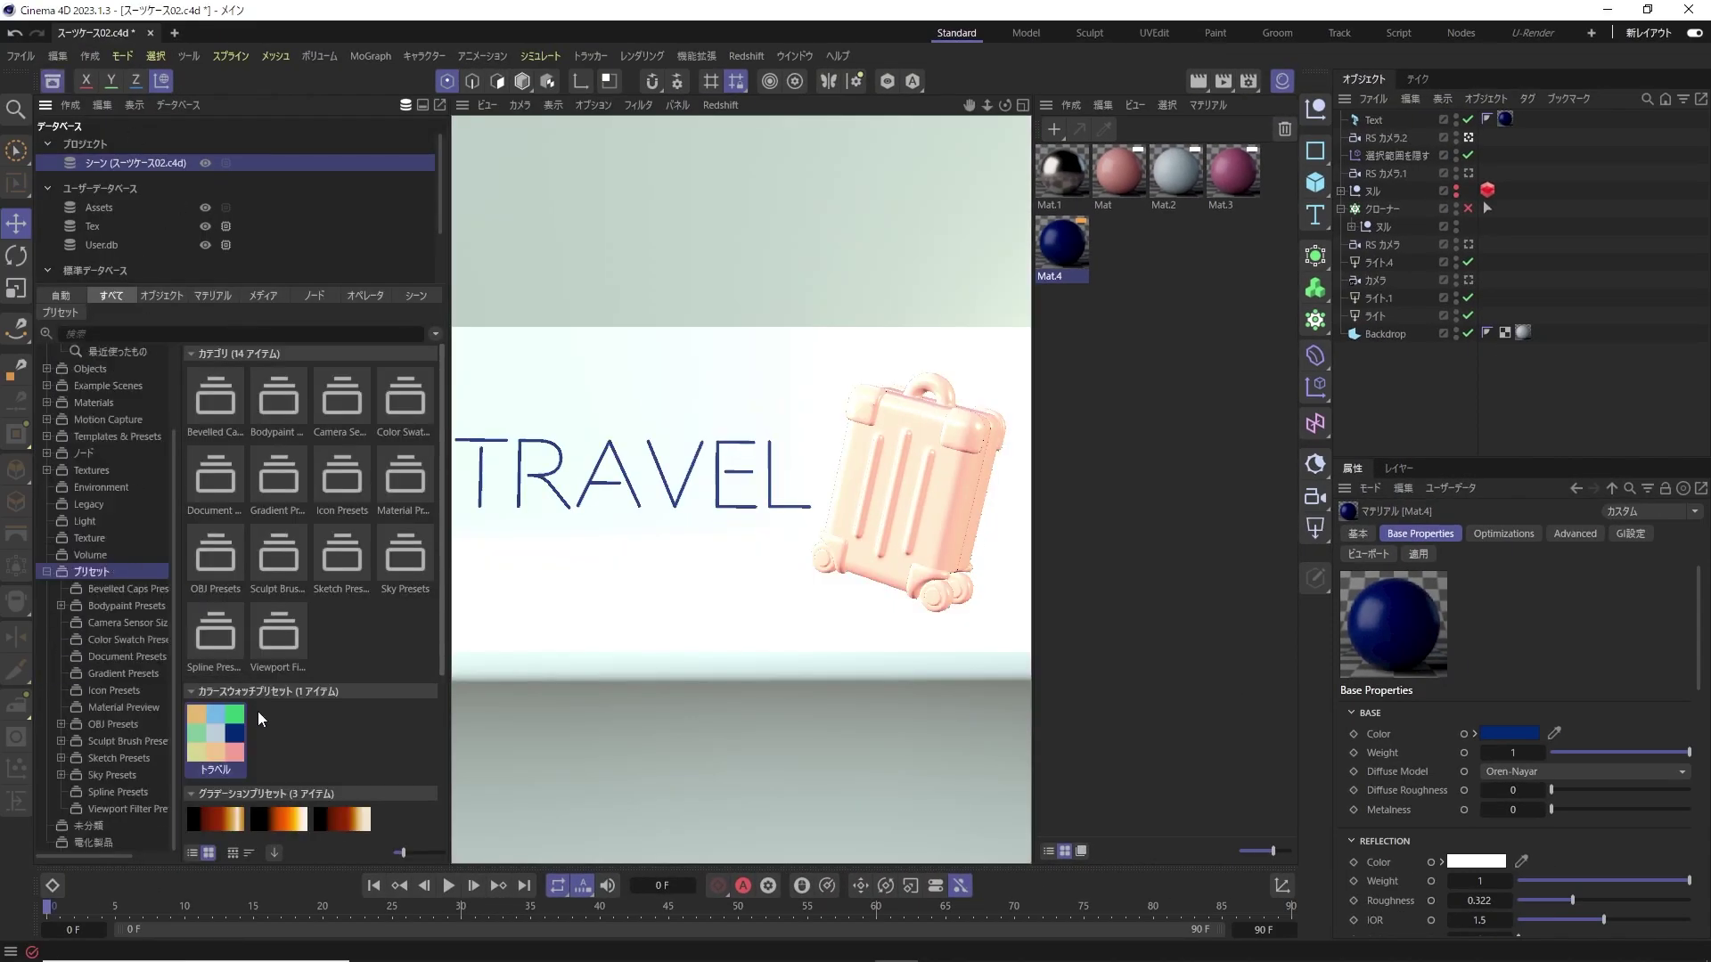